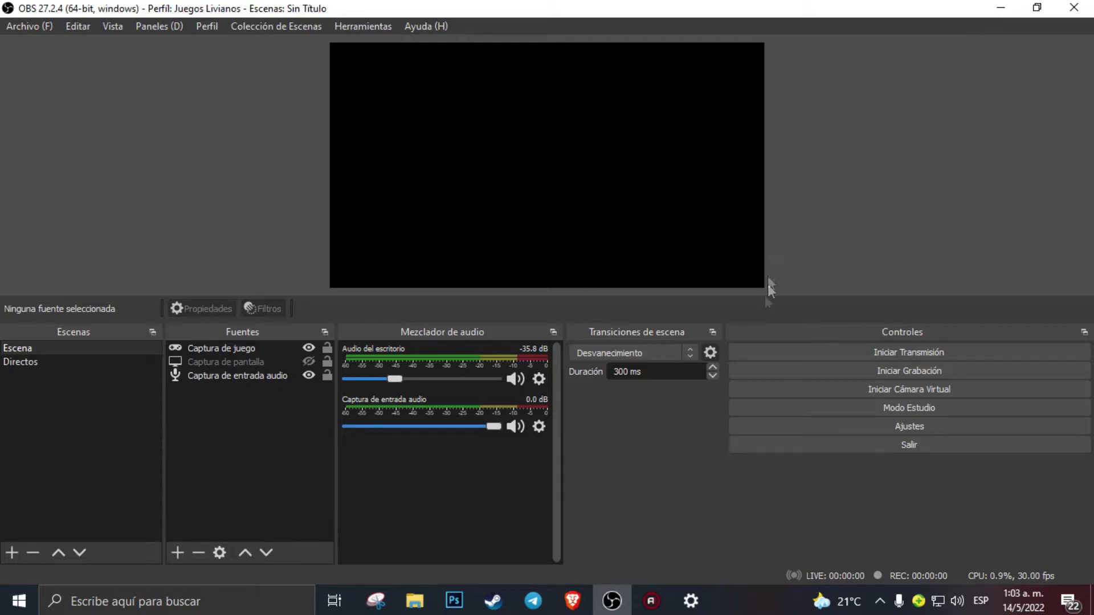
Open the OBS settings and review the video resolution, scaling filter and frame rate
left_click(691, 601)
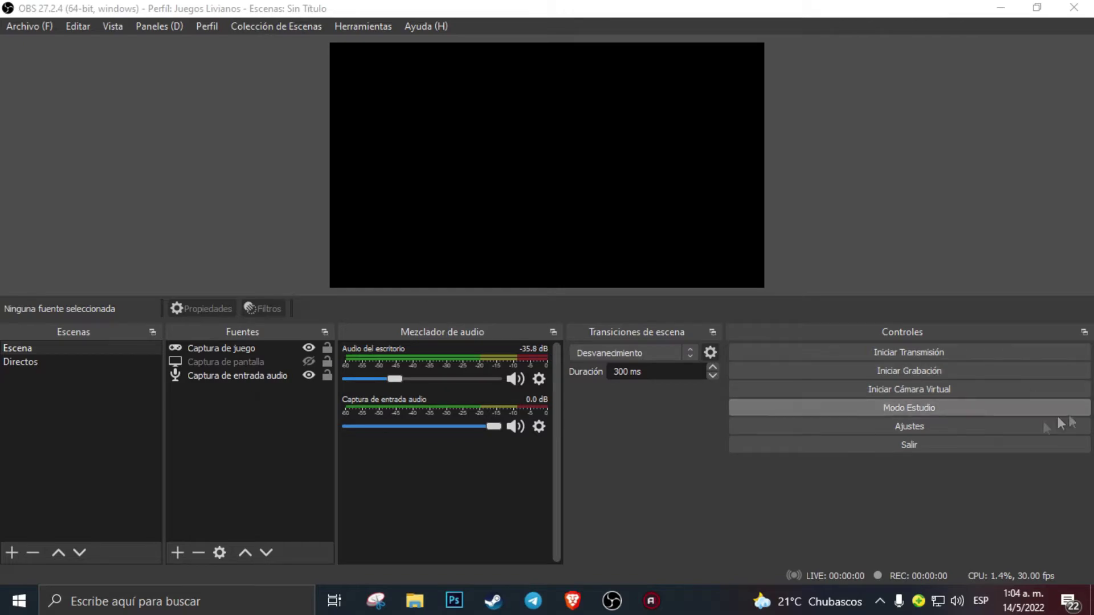
left_click(961, 427)
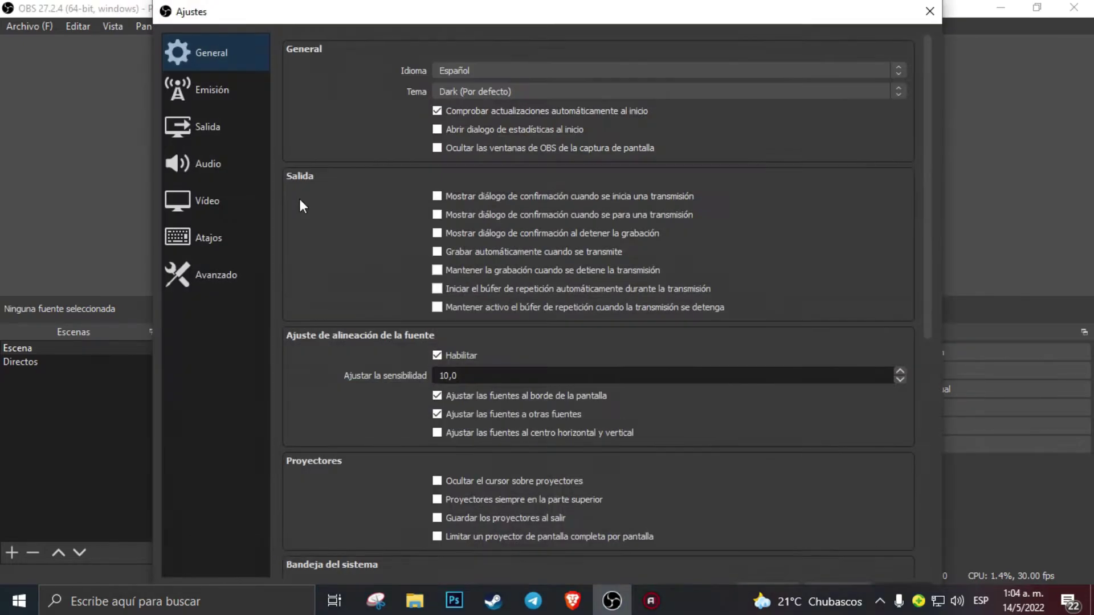
left_click(225, 206)
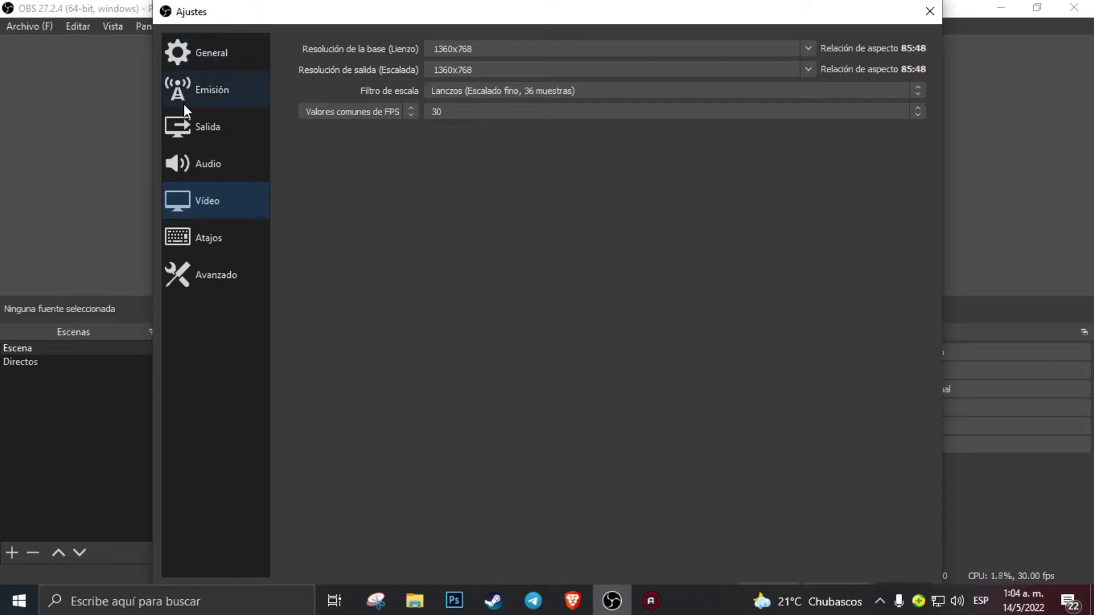
In the output settings, set the streaming encoder to Software (x264) with the ultrafast encoder preset
left_click(208, 126)
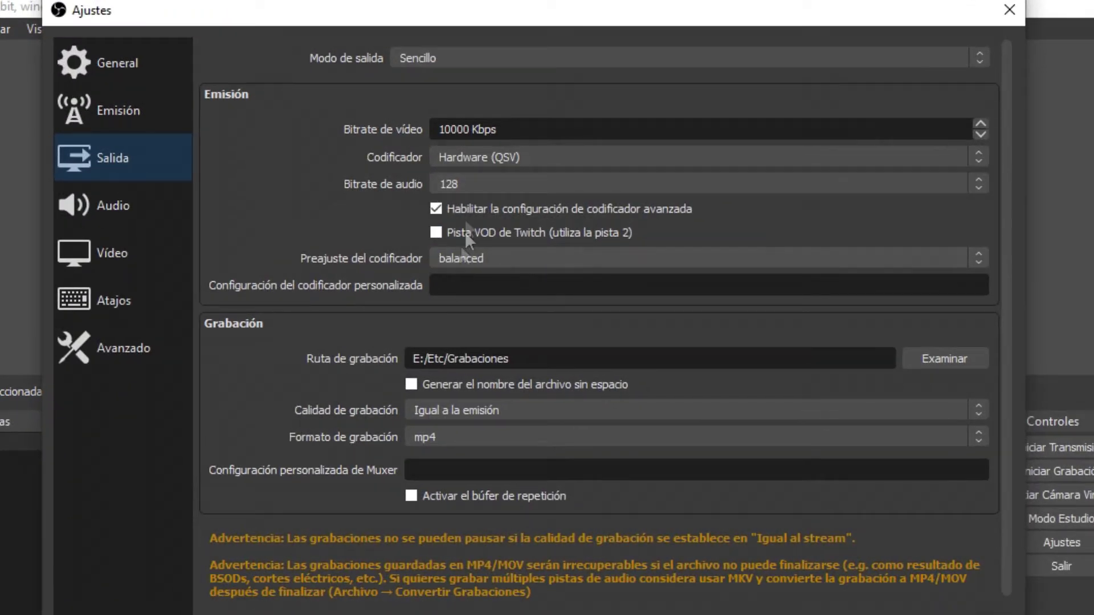
left_click(473, 259)
left_click(506, 158)
left_click(506, 159)
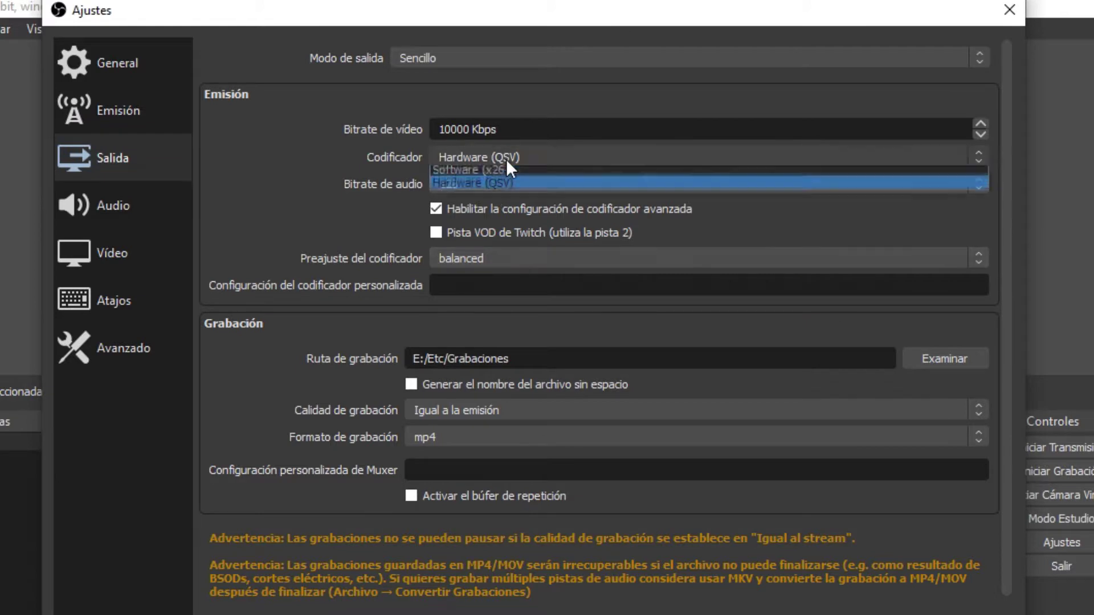
left_click(477, 172)
left_click(481, 259)
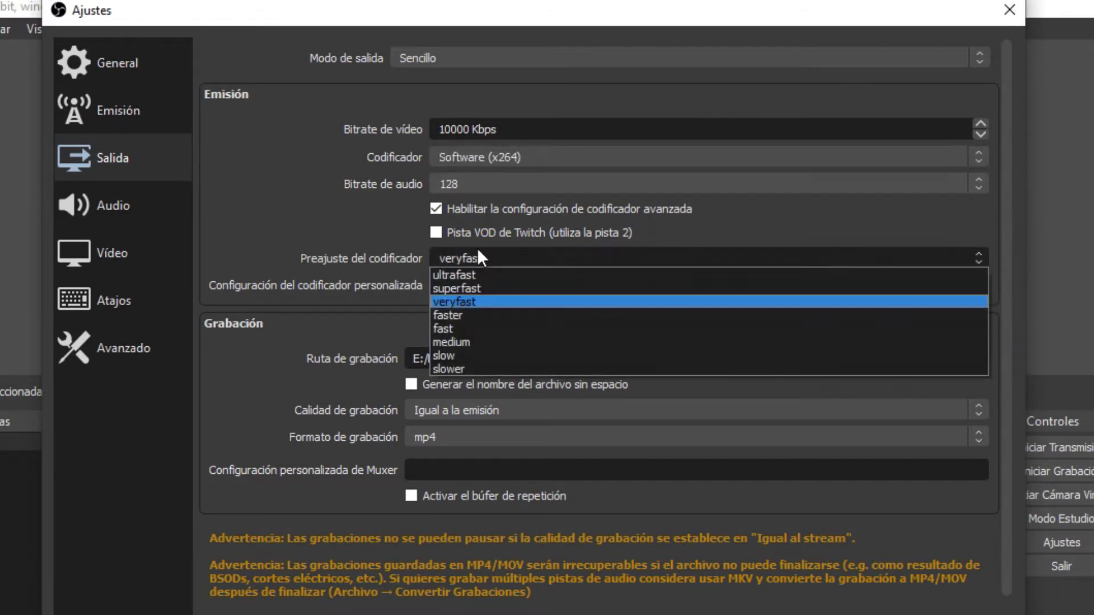
left_click(470, 275)
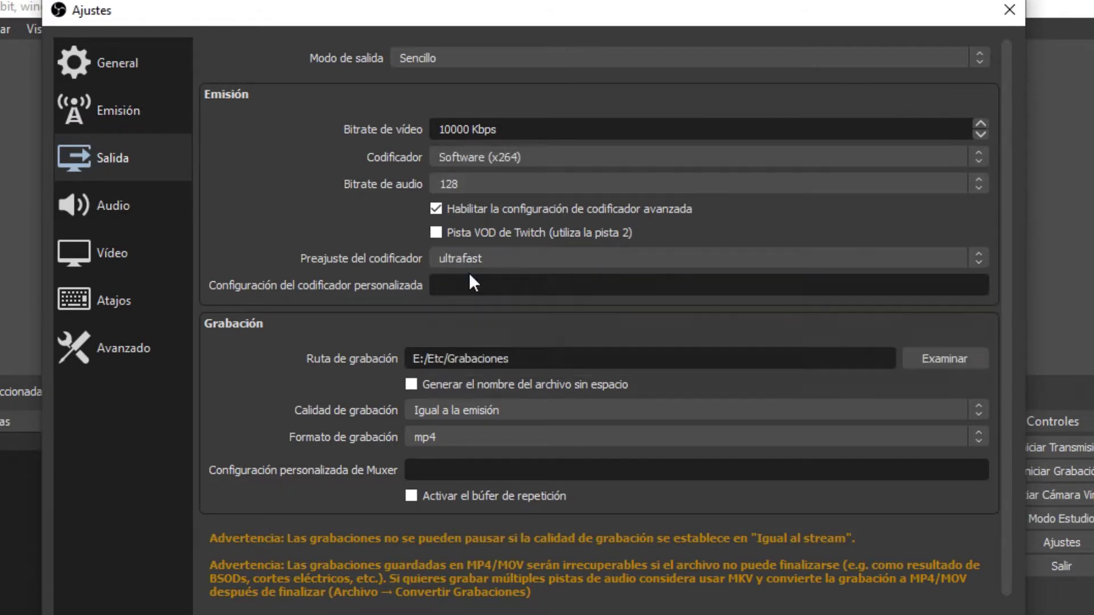
Set the streaming encoder to Hardware (QSV) and keep its encoder preset at balanced
left_click(504, 159)
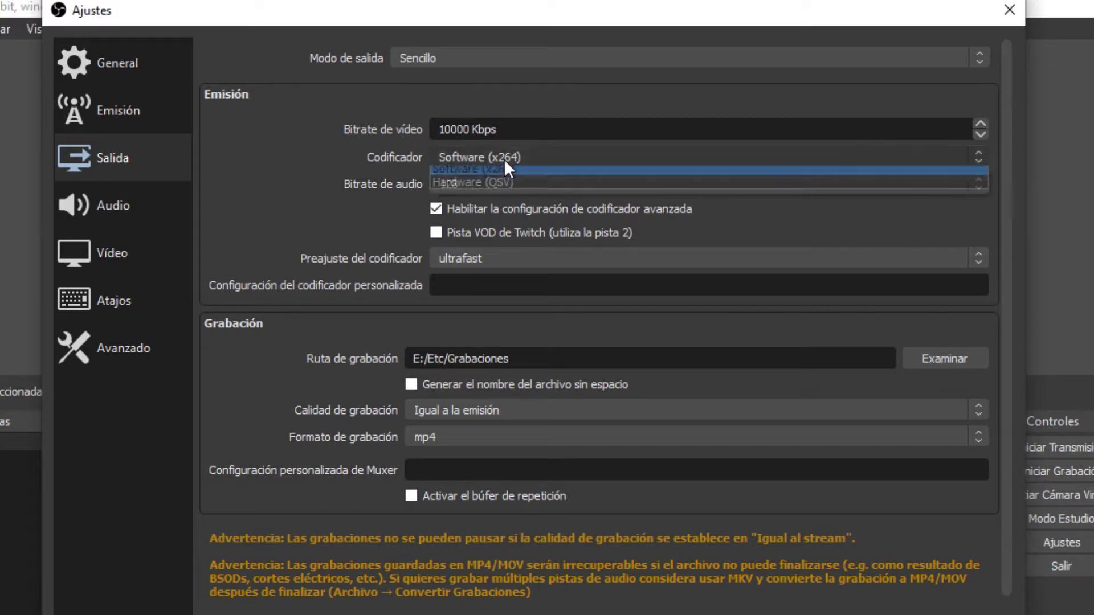
left_click(488, 187)
left_click(486, 183)
left_click(485, 182)
left_click(480, 260)
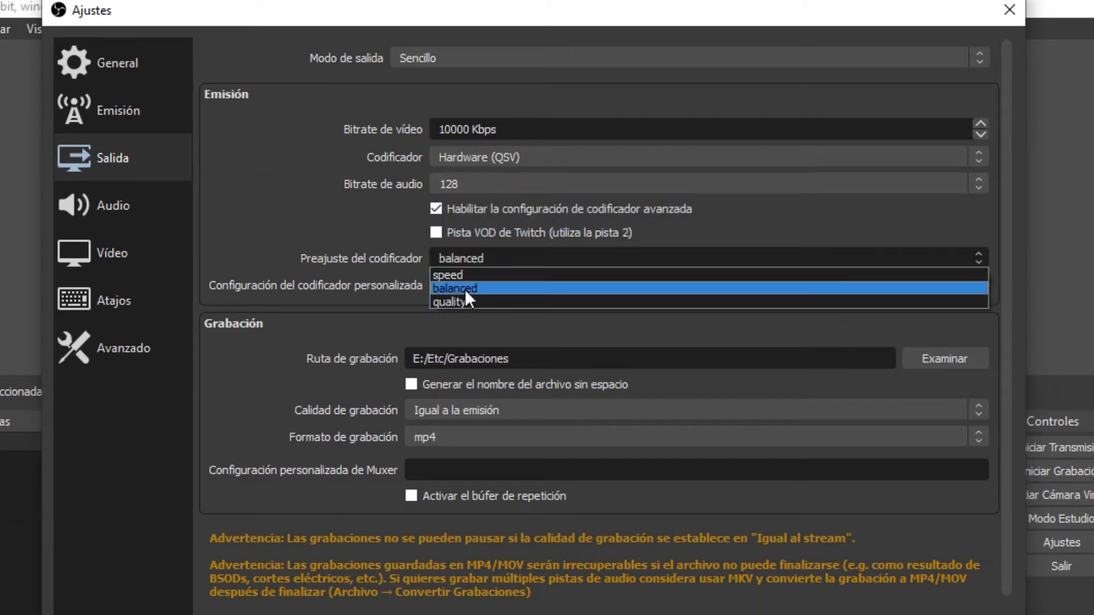
left_click(464, 289)
left_click(490, 259)
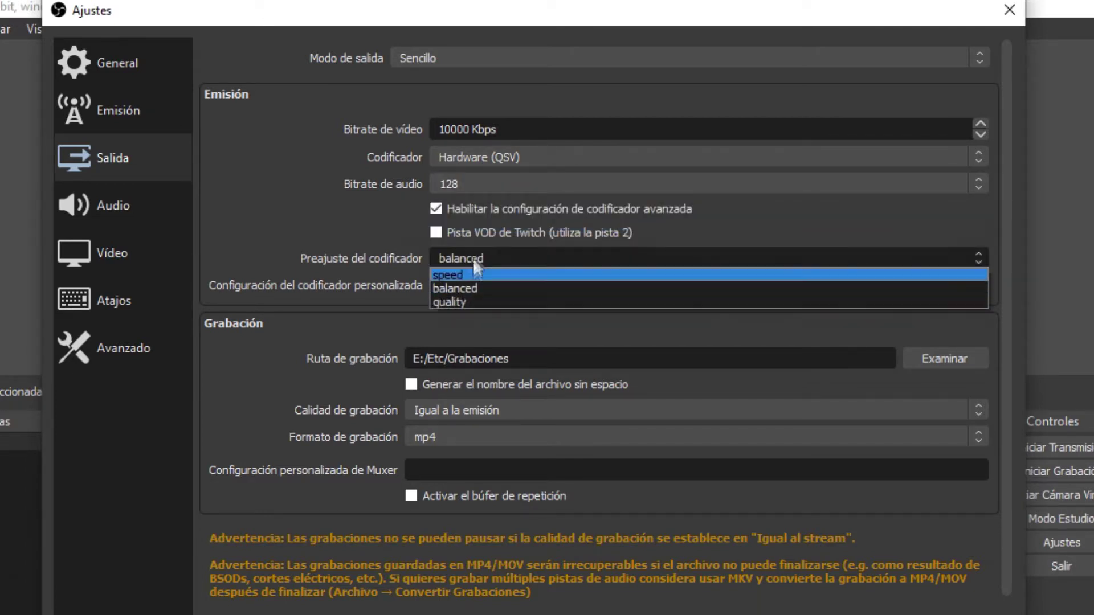
left_click(487, 258)
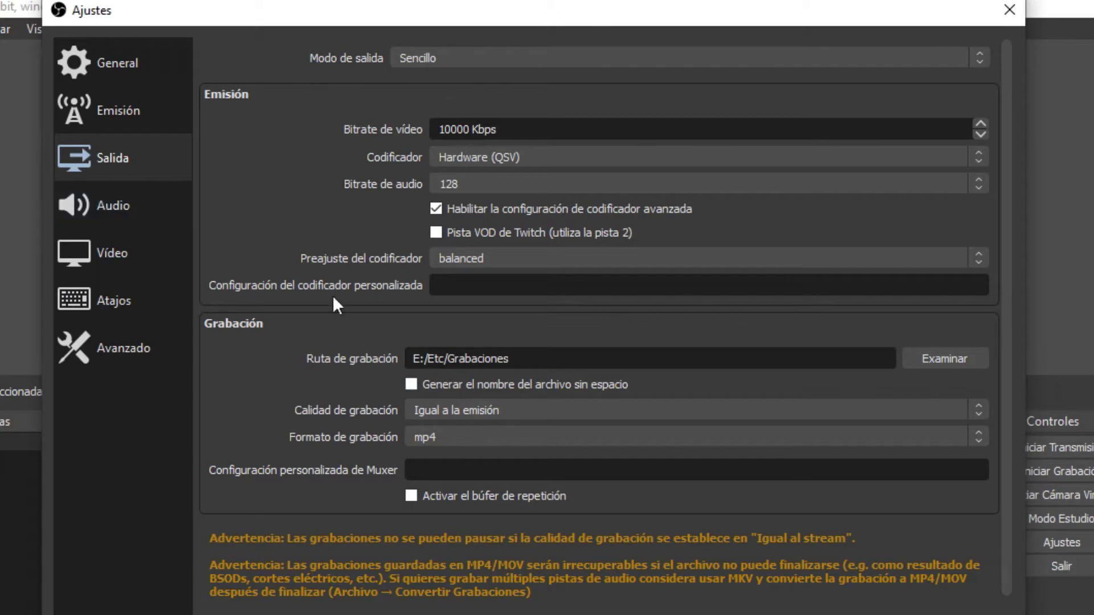
Close the settings, saving the changes, and switch to the Action recorder
left_click(114, 63)
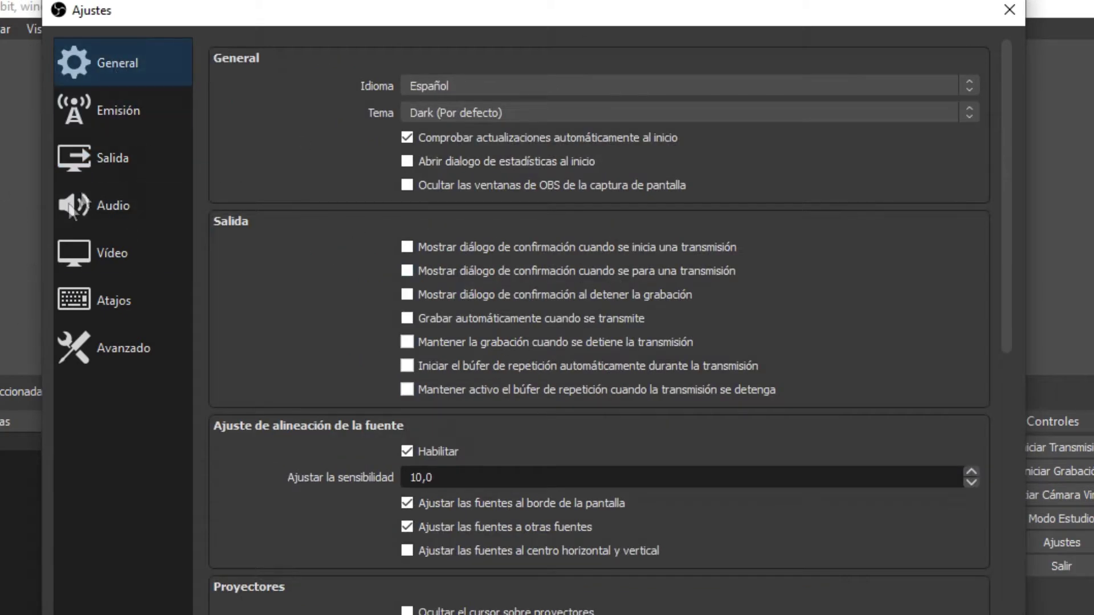
left_click(113, 159)
left_click(109, 207)
left_click(111, 166)
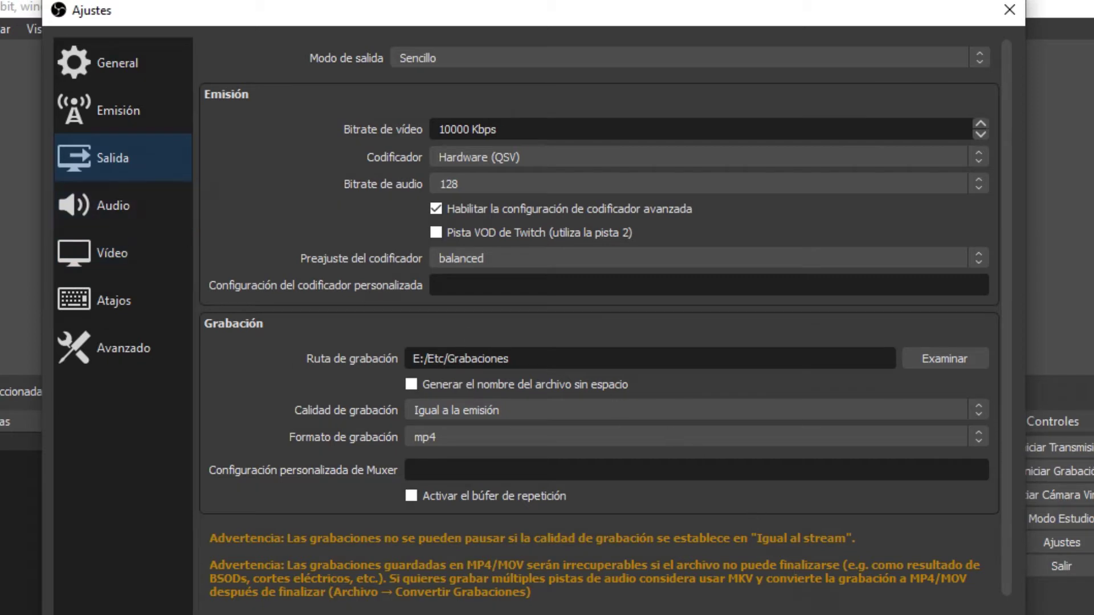
left_click(1009, 9)
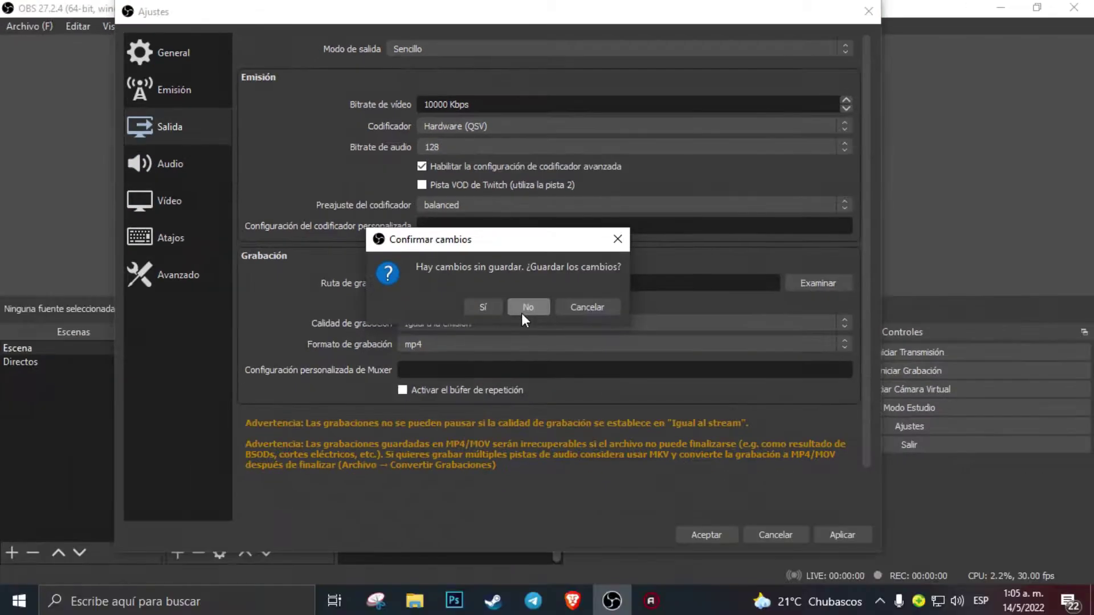
left_click(525, 308)
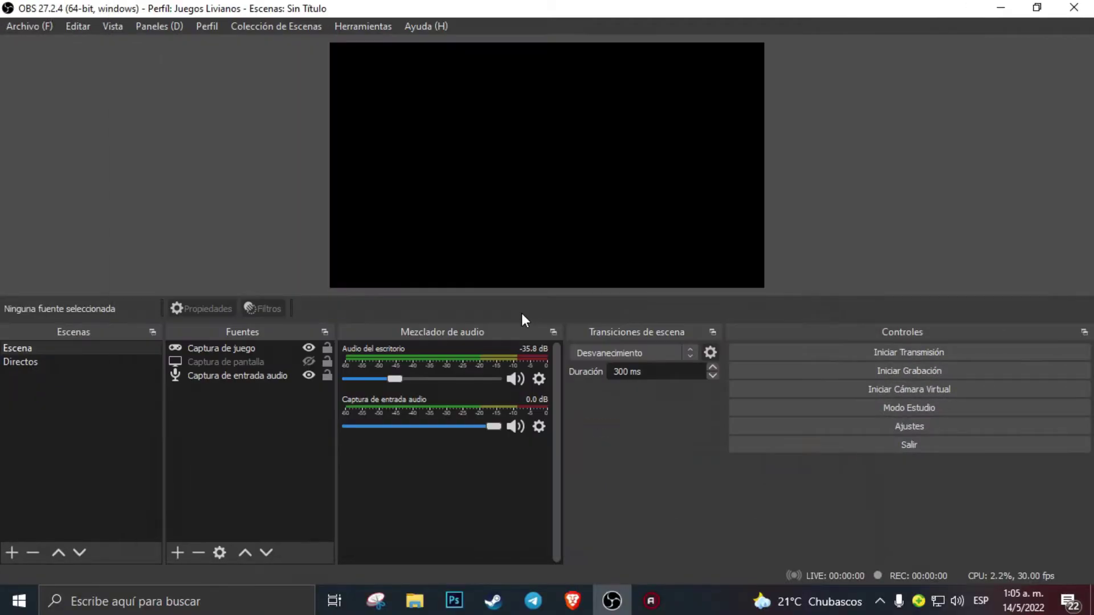
left_click(651, 602)
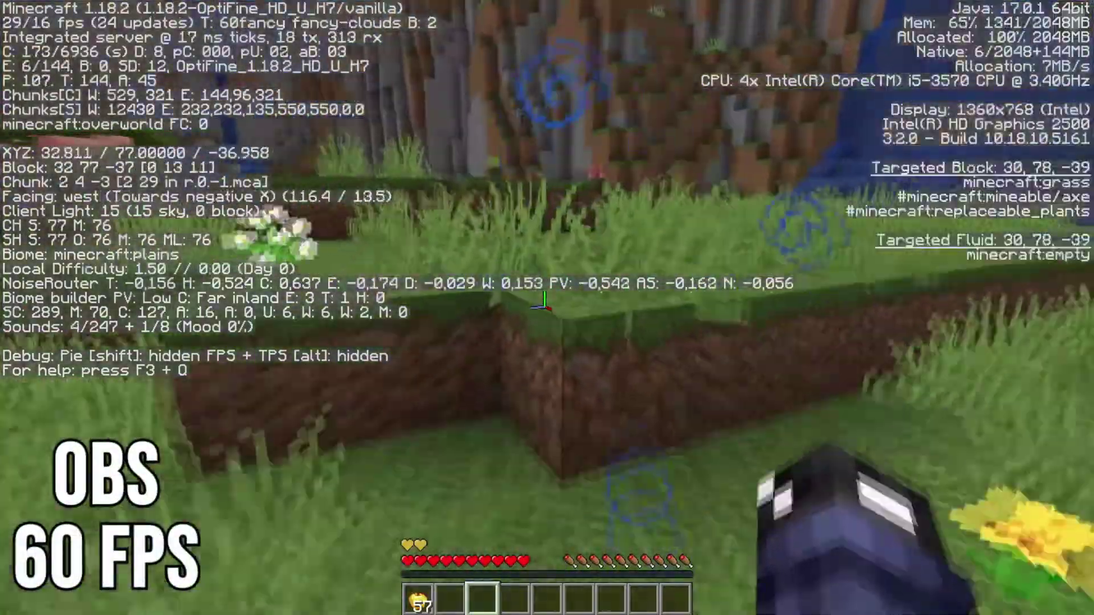
key("w")
key("space")
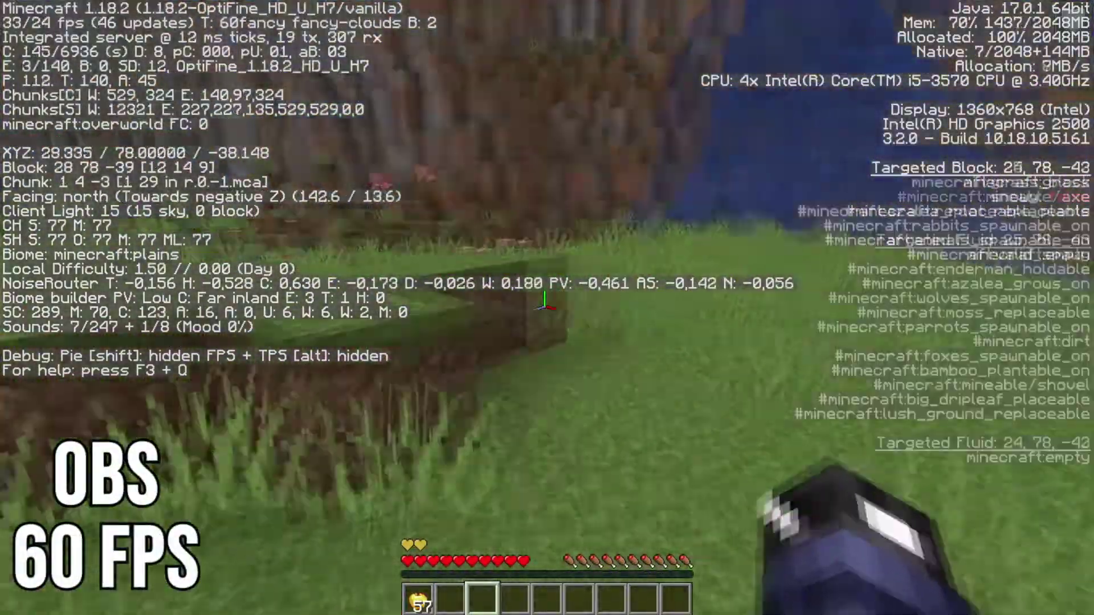
key("w")
key("space")
right_click(538, 302)
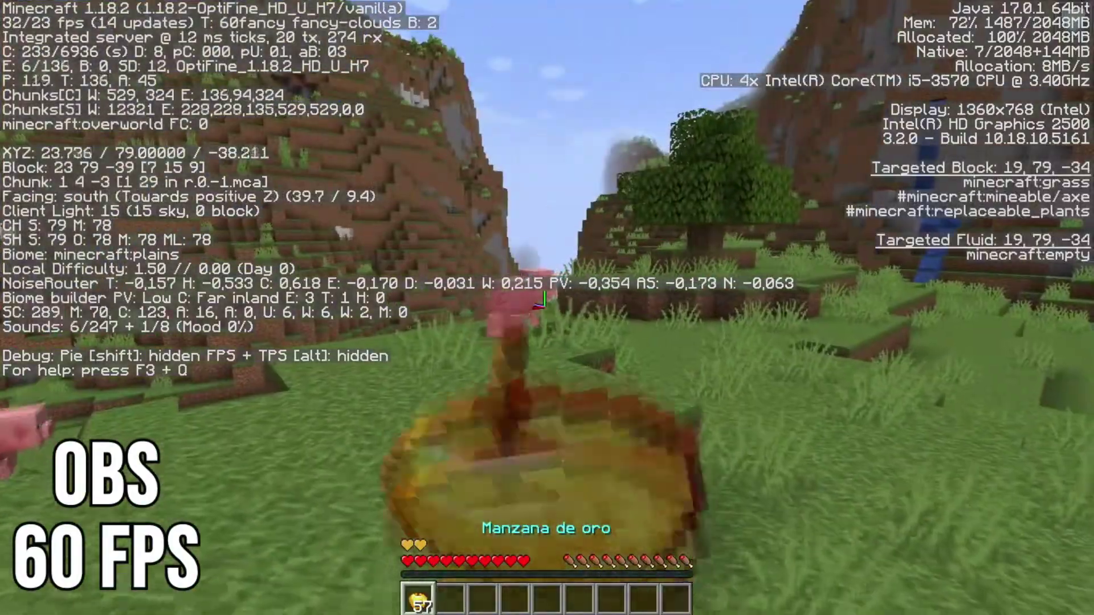
key("w")
key("a")
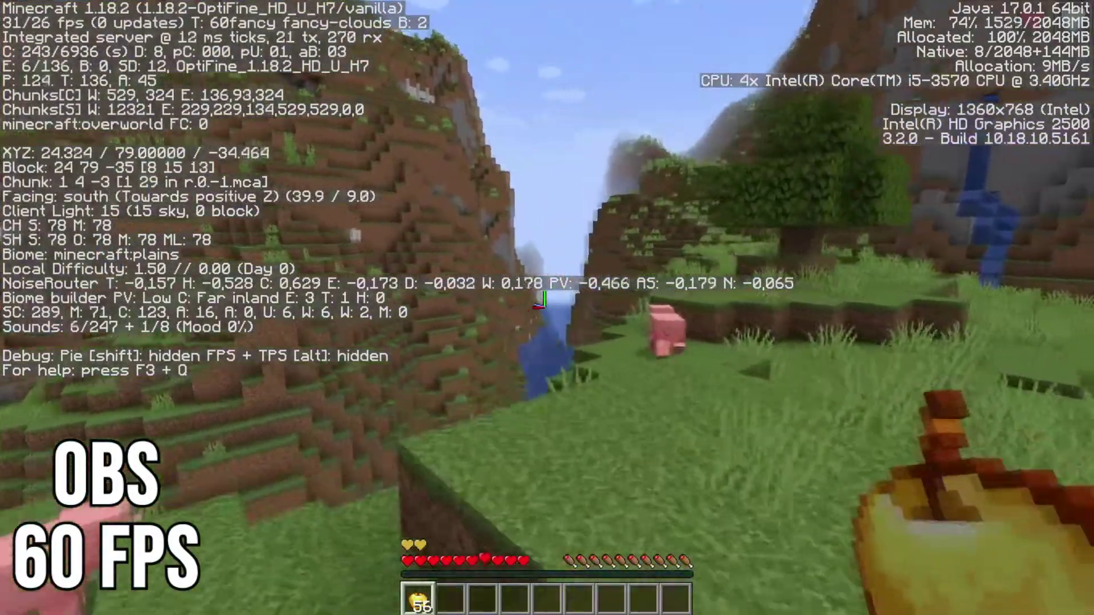
key("3")
key("w")
key("a")
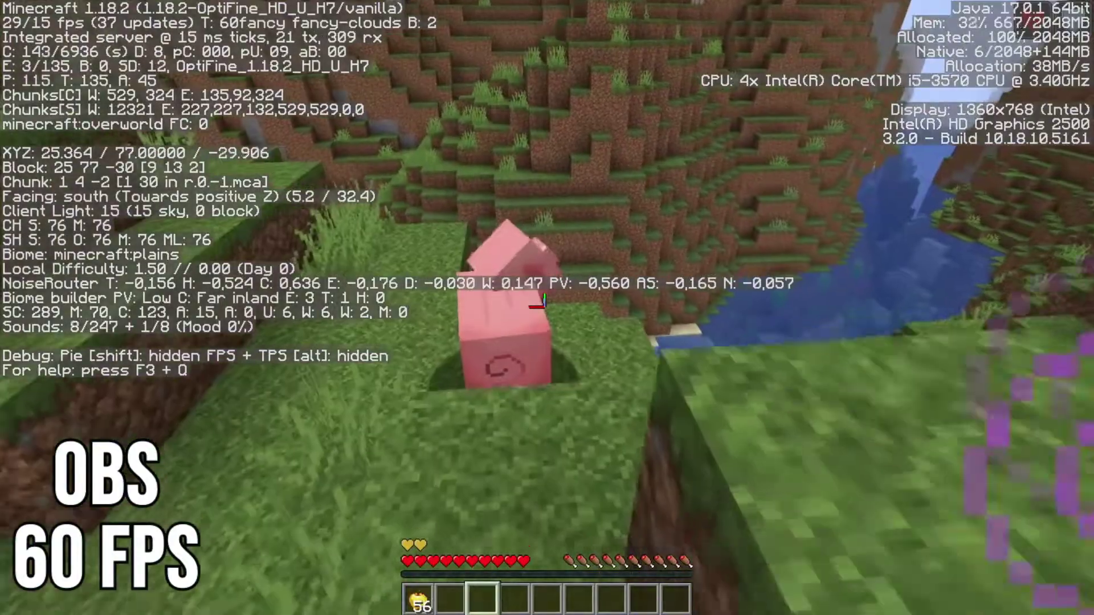
left_click(544, 308)
key("s")
key("w")
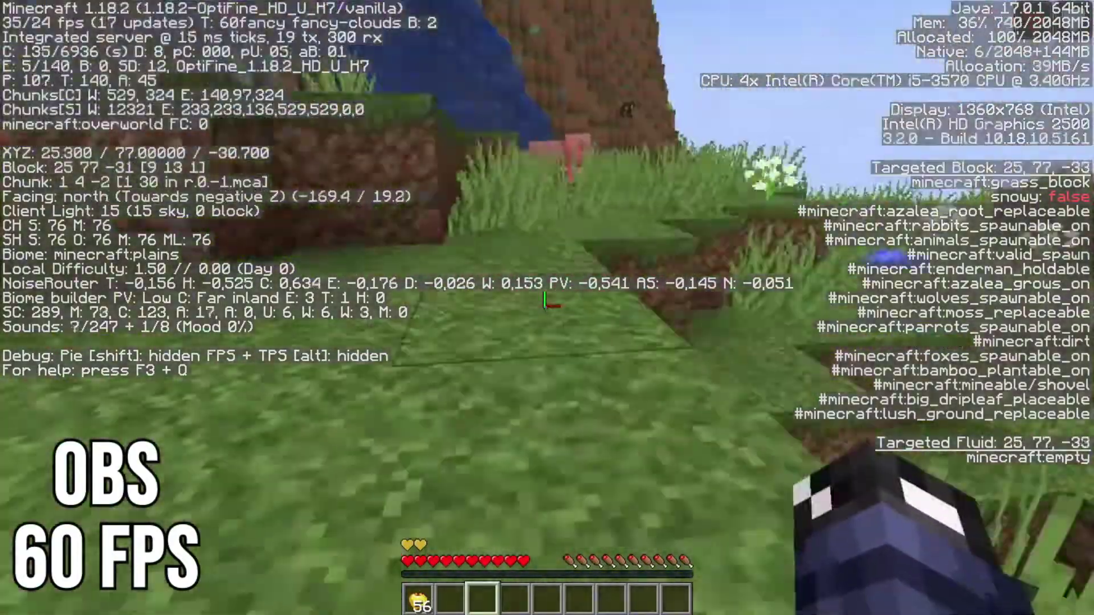
key("space")
key("w")
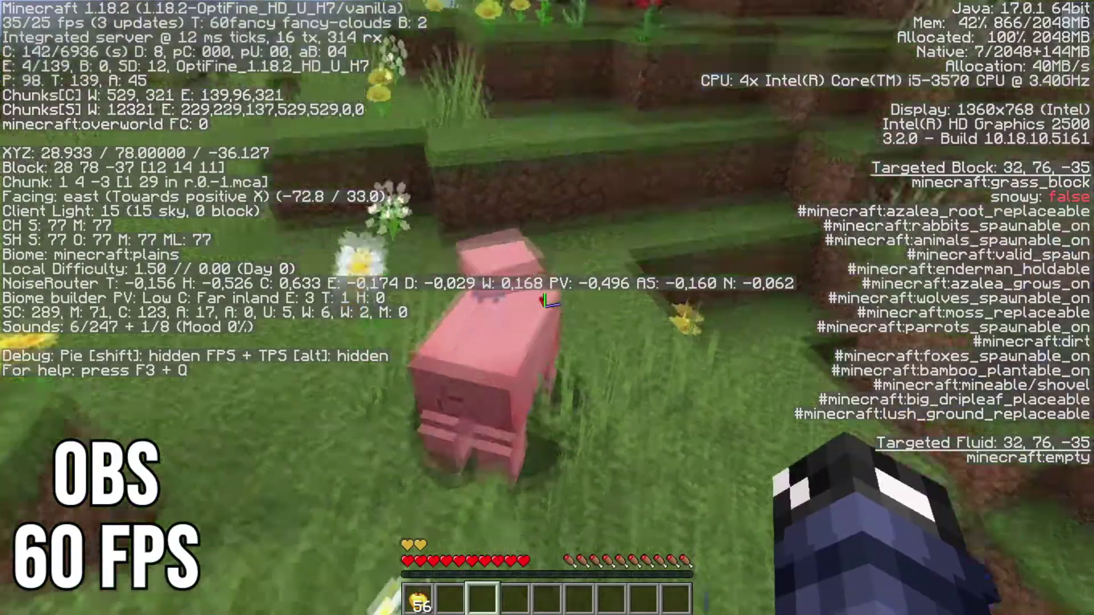
left_click(547, 302)
key("w")
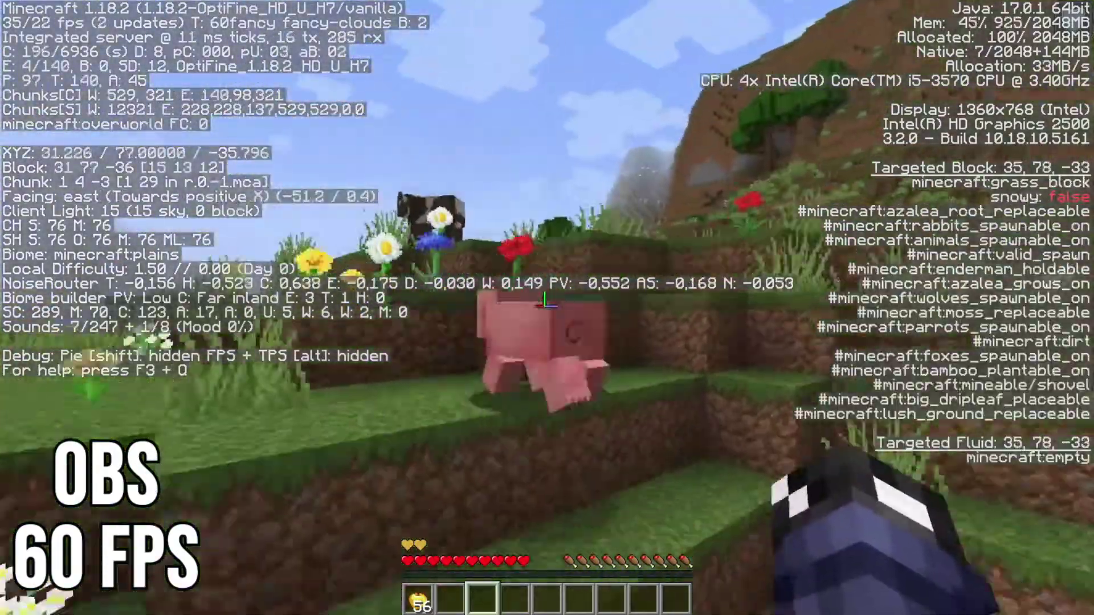
key("w")
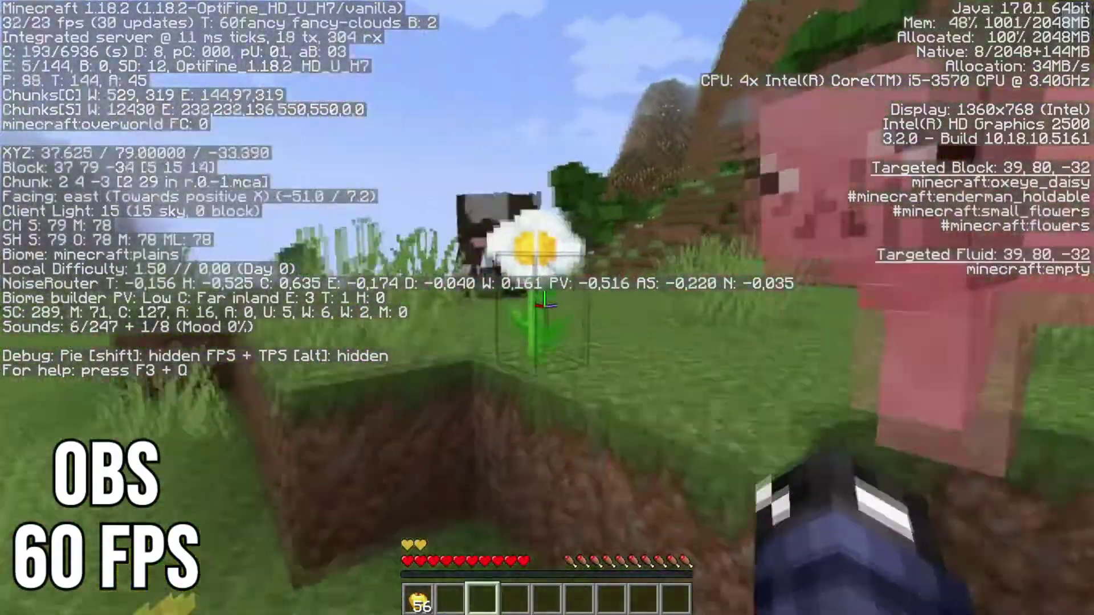
key("w")
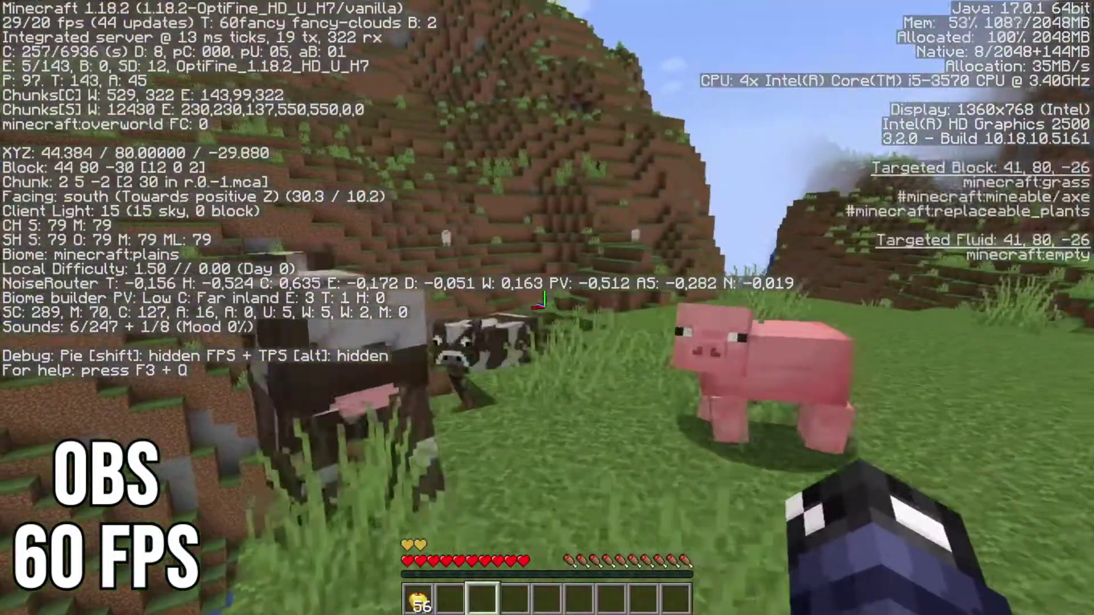
key("w")
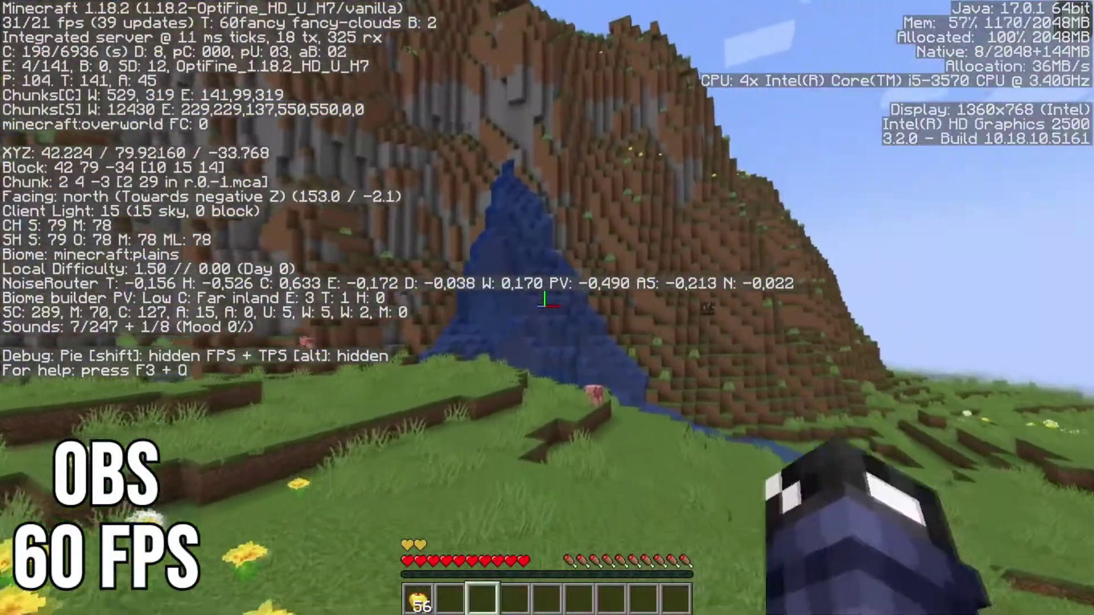
key("w")
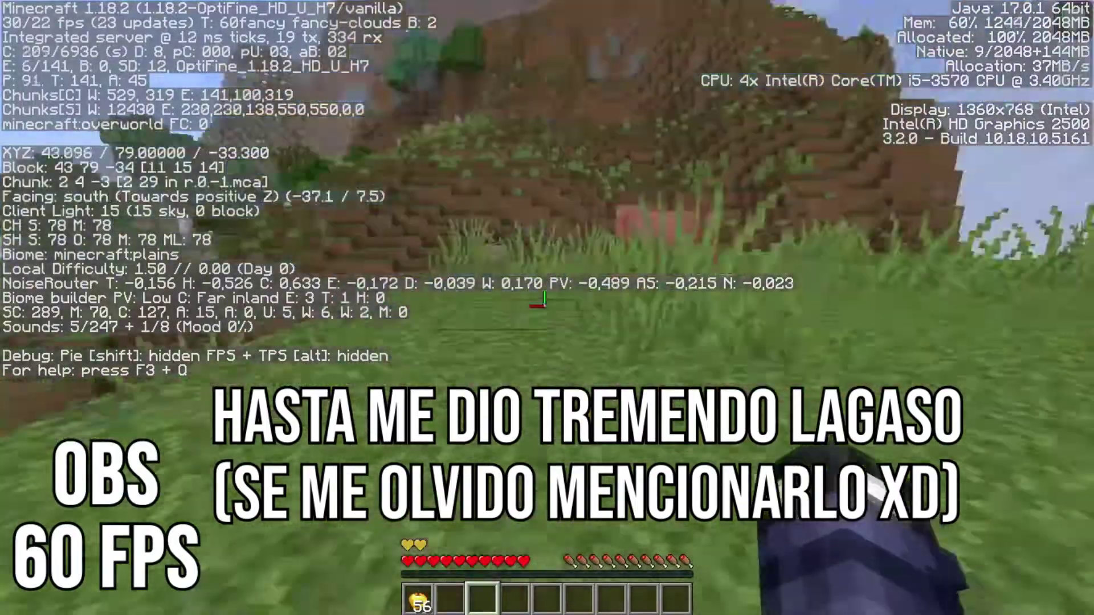
key("d")
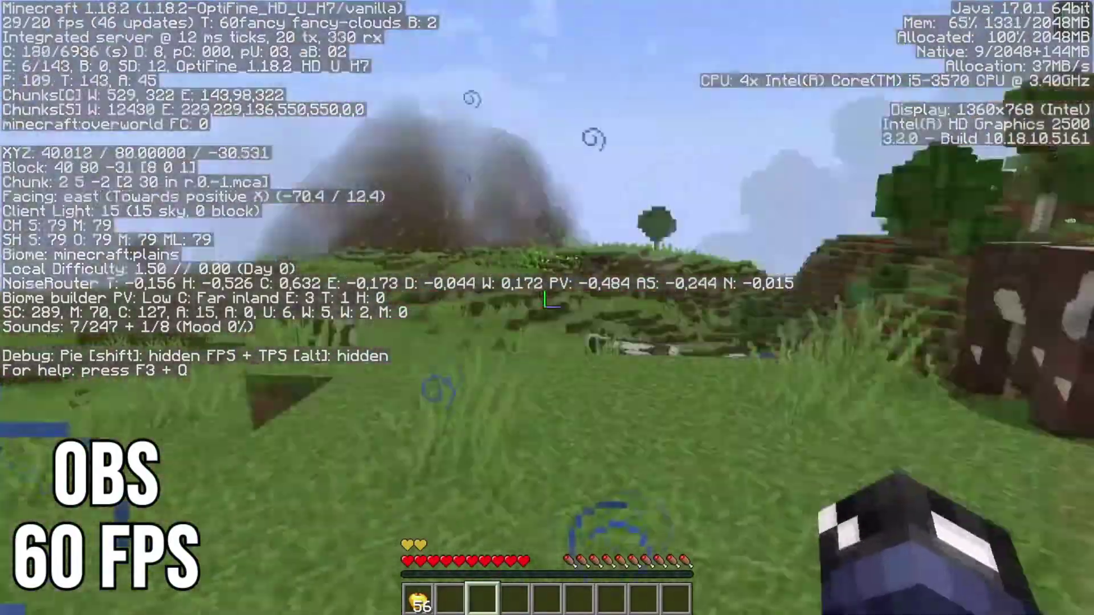
key("d")
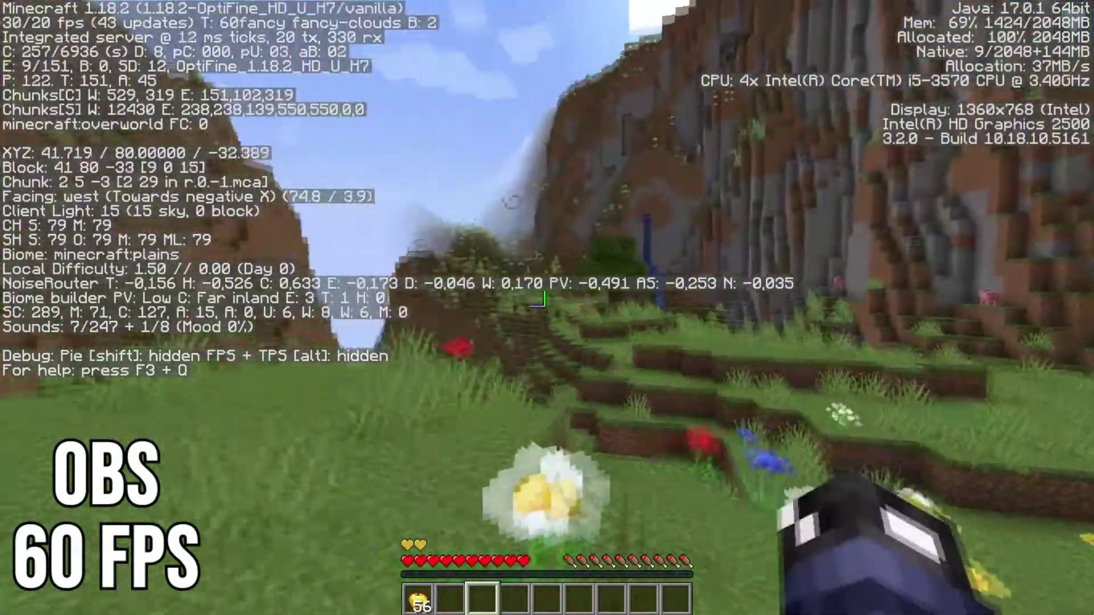
key("w")
key("a")
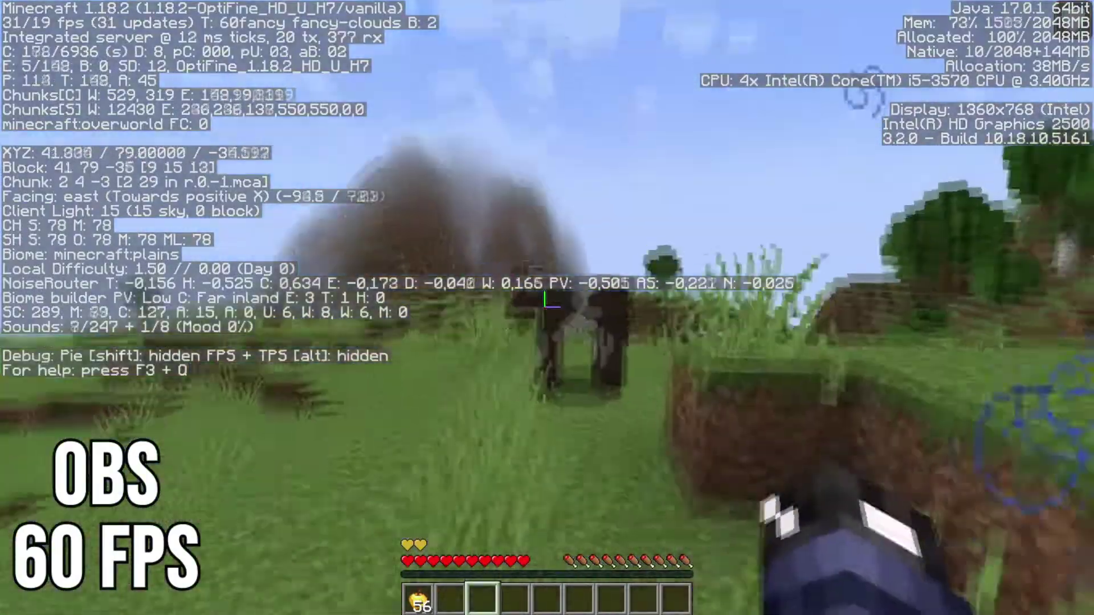
key("w")
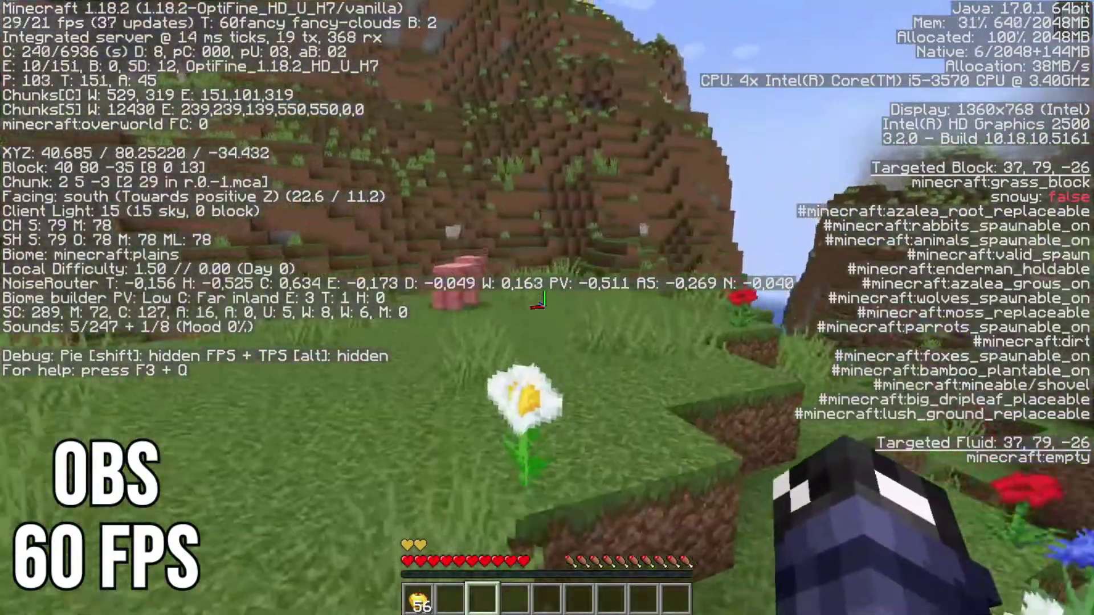
key("a")
key("w")
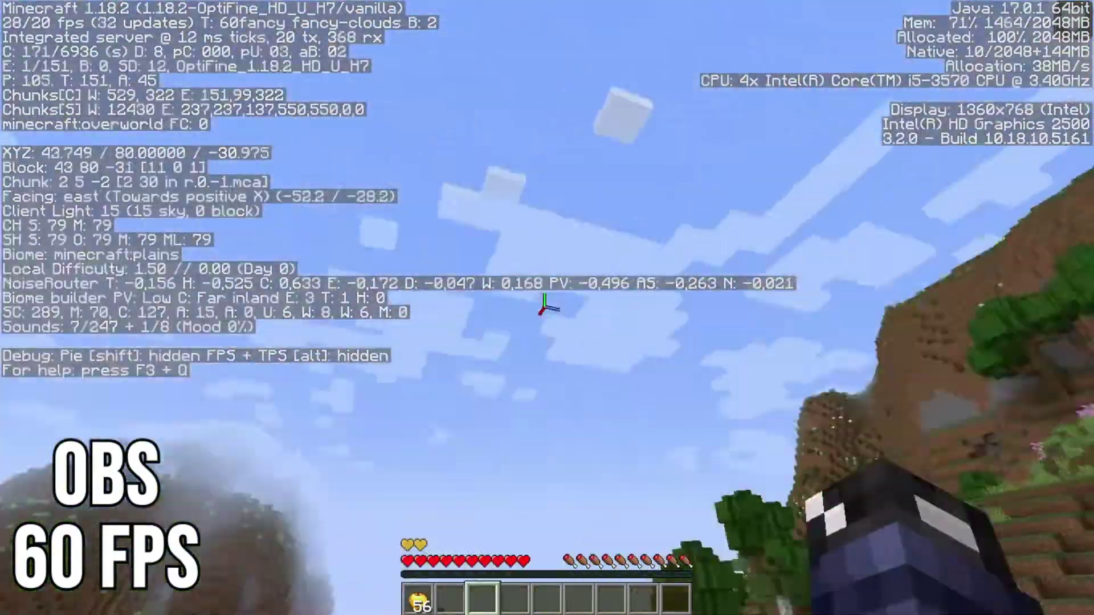
key("a")
key("s")
key("a")
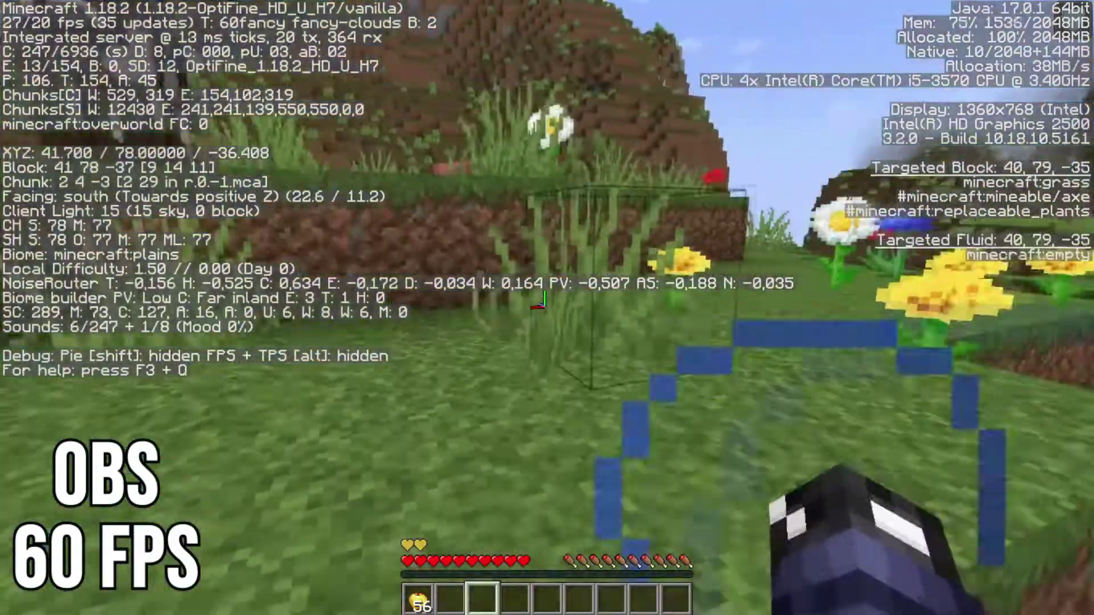
key("w")
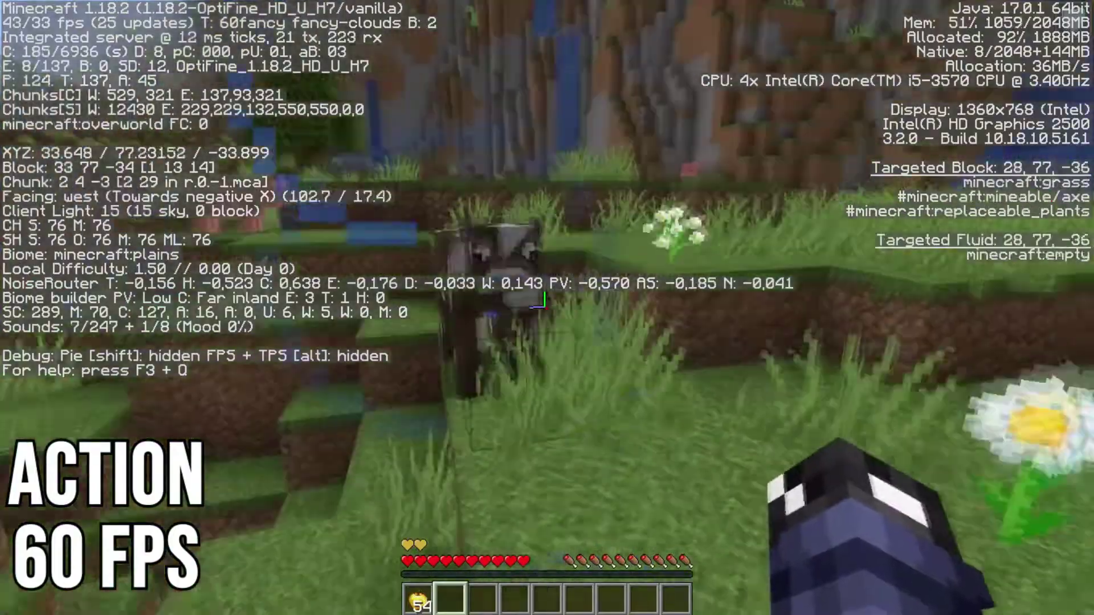
key("w")
Kill the cow on the grass plain and collect its raw beef
key("w")
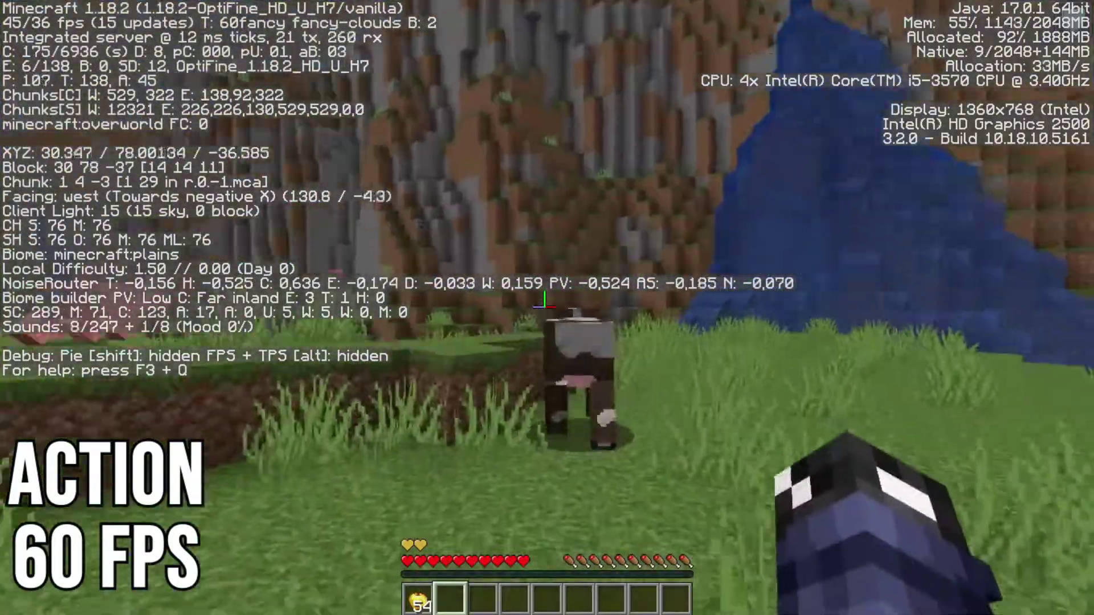
key("w")
left_click(545, 302)
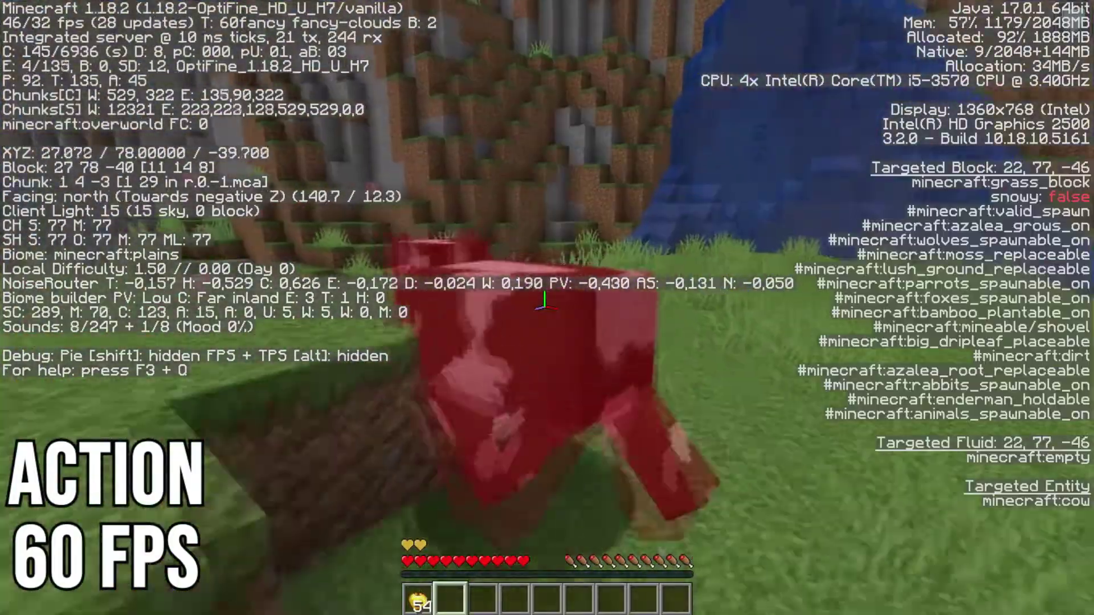
left_click(545, 302)
key("w")
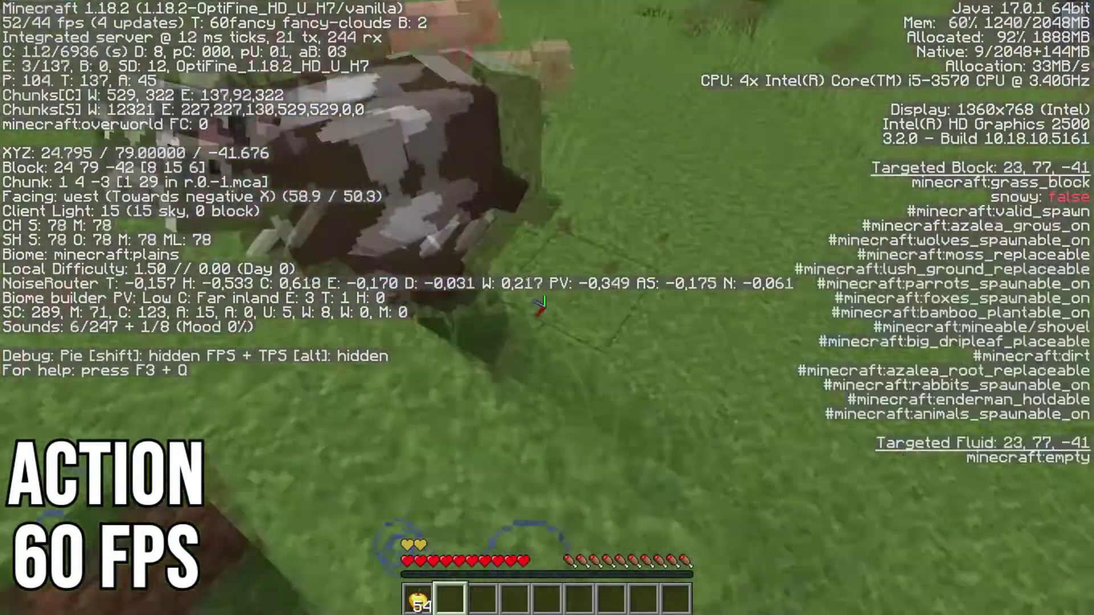
left_click(545, 302)
key("w")
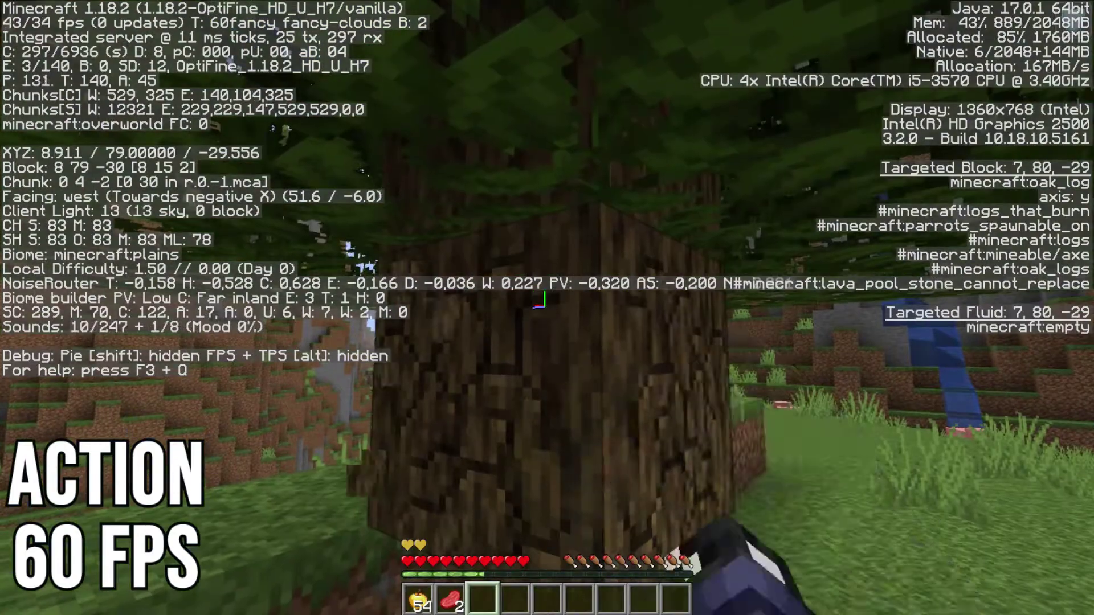
Chop two oak logs from the tree and craft them into eight oak planks
left_click(541, 302)
key("w")
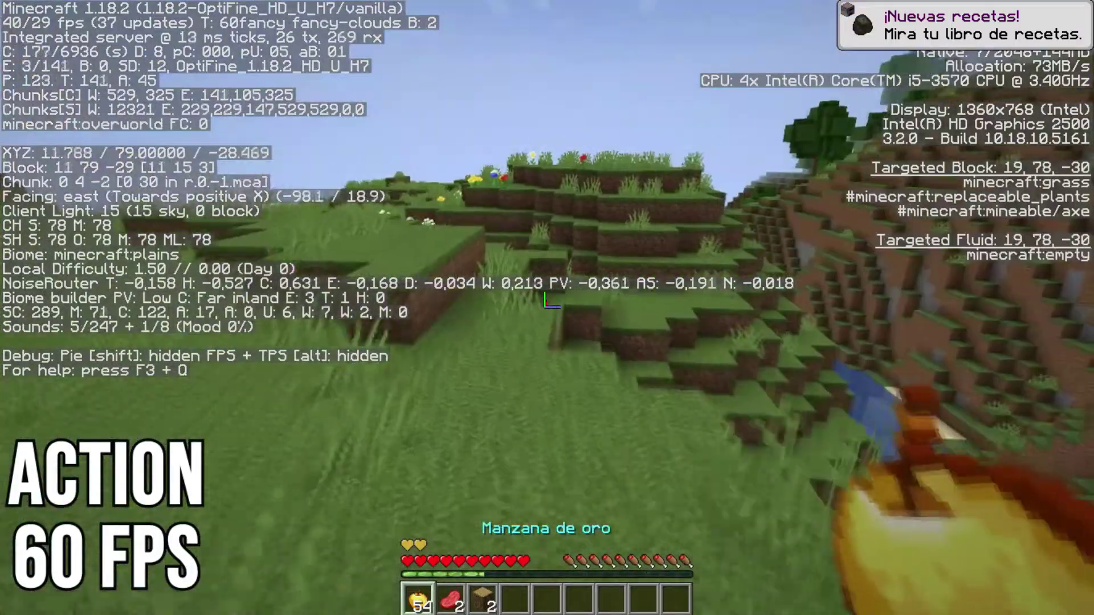
key("e")
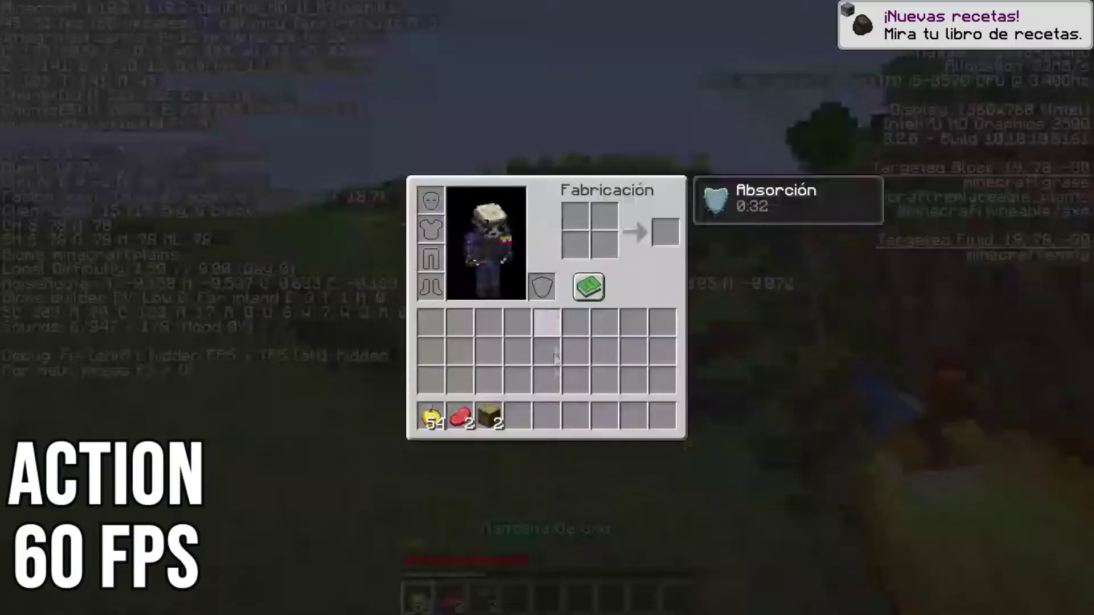
left_click(488, 416)
left_click(587, 211)
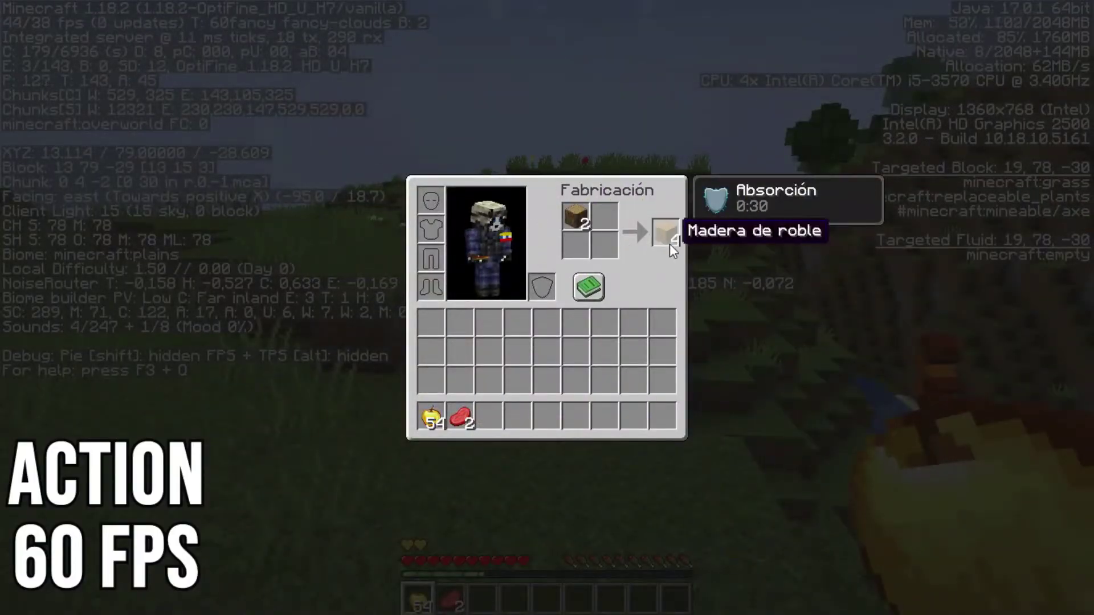
left_click(669, 244, "shift")
key("e")
Place five oak planks on the grass, three of them stacked as a pillar underfoot
key("4")
scroll(547, 307, "down", 6)
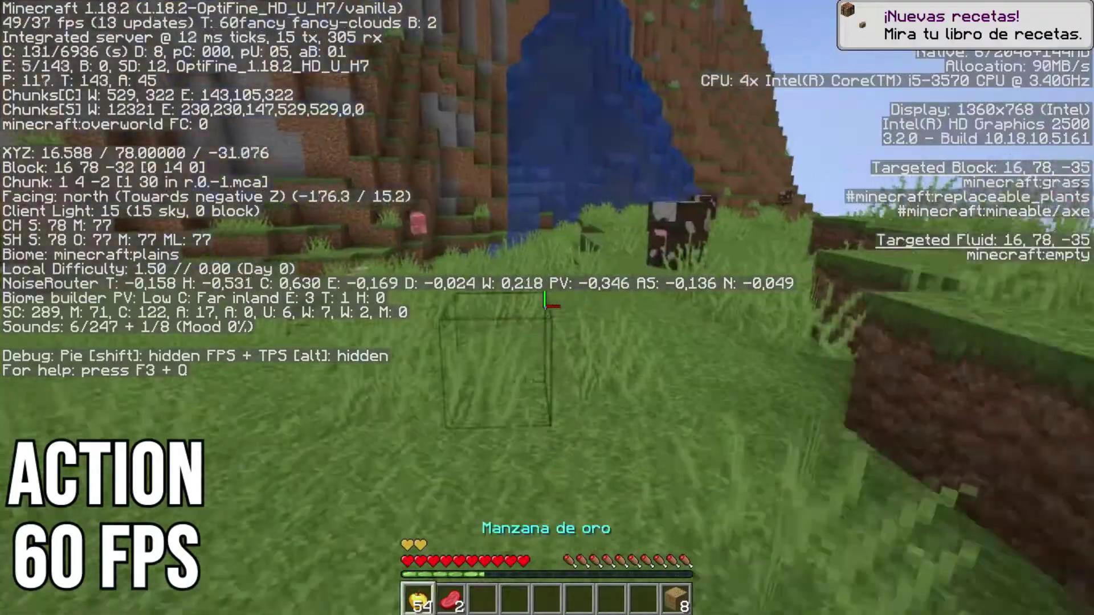
scroll(547, 308, "up", 1)
key("w")
key("space")
right_click(546, 306)
right_click(545, 306)
key("space")
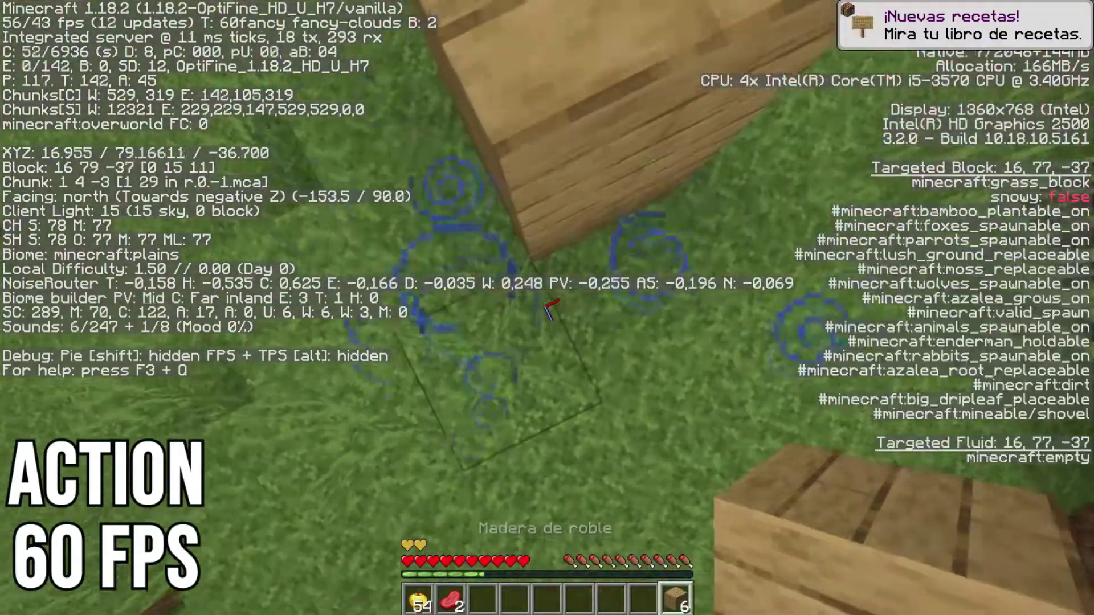
key("space")
right_click(546, 306)
key("space")
right_click(545, 306)
key("space")
right_click(545, 306)
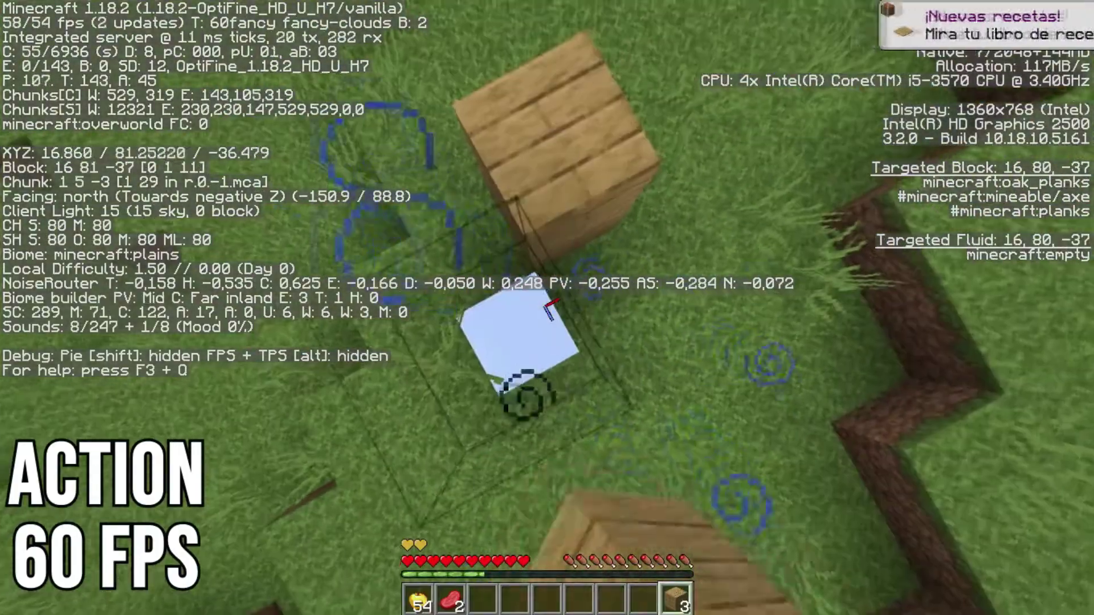
key("space")
key("w")
key("s")
key("s")
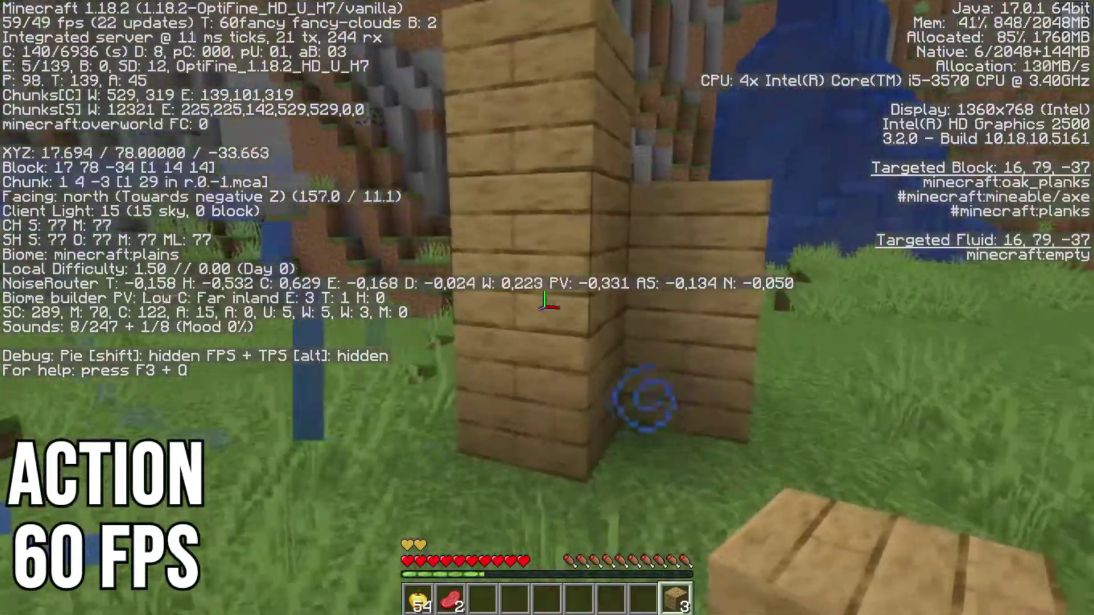
Place the remaining three oak planks beside the pillar
key("d")
key("space")
right_click(545, 306)
key("w")
key("space")
key("w")
right_click(545, 306)
key("space")
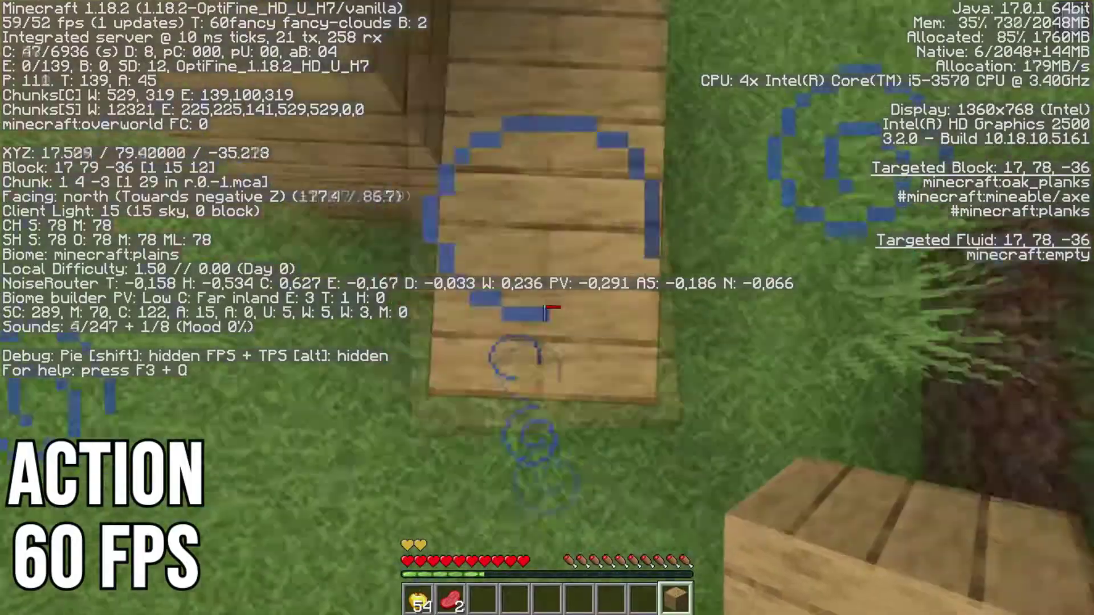
key("space")
right_click(545, 306)
key("space")
Run around the meadow and the plank structure to check the frame rate during the recording
key("w")
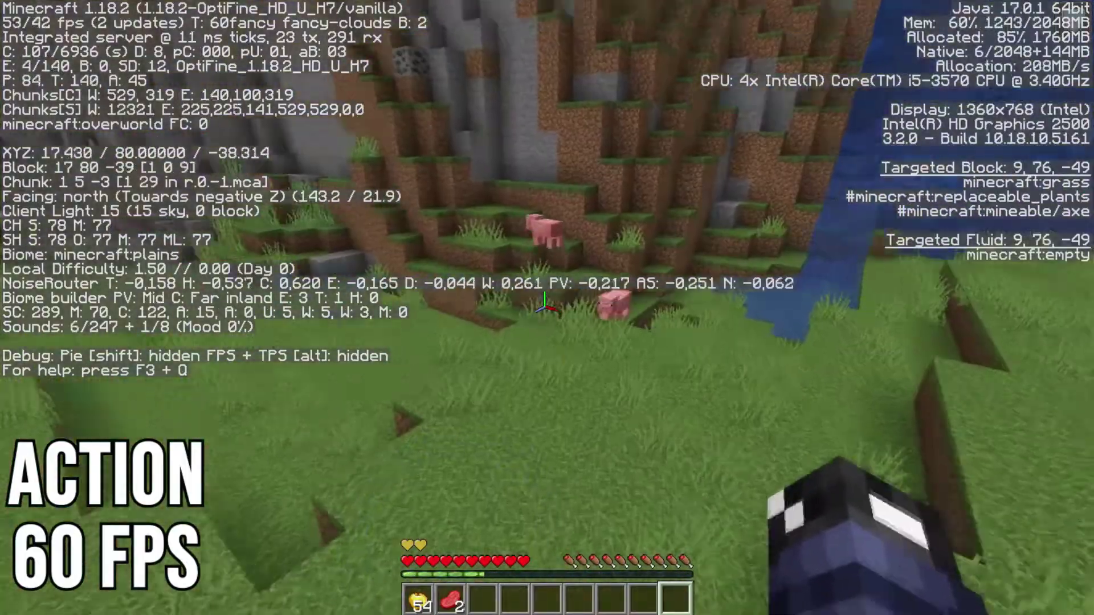
key("space")
key("w")
key("space")
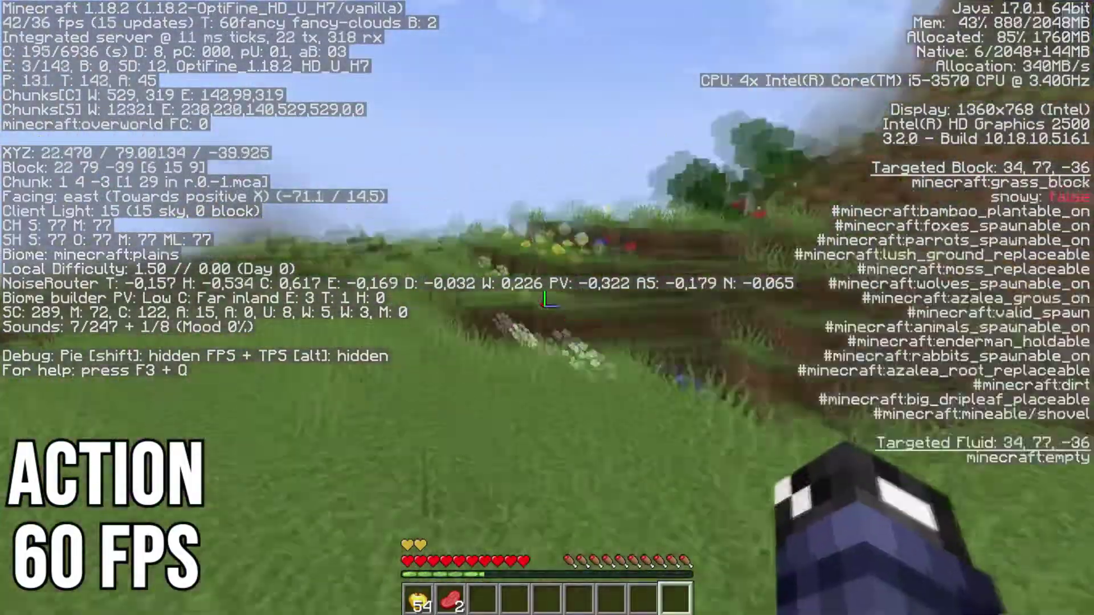
key("space")
key("w")
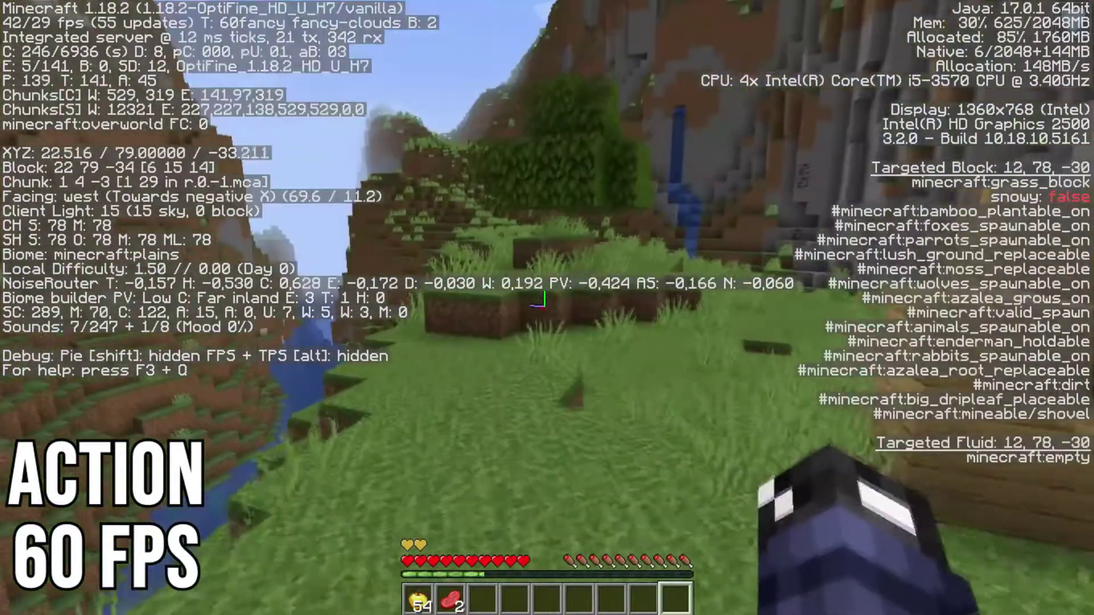
key("w")
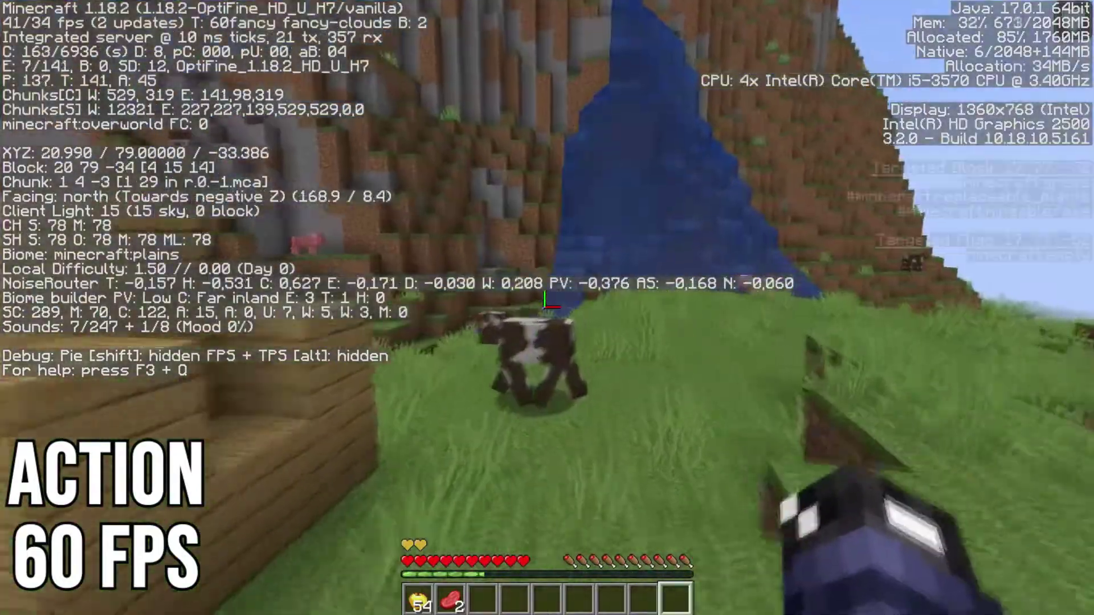
key("space")
key("w")
key("space")
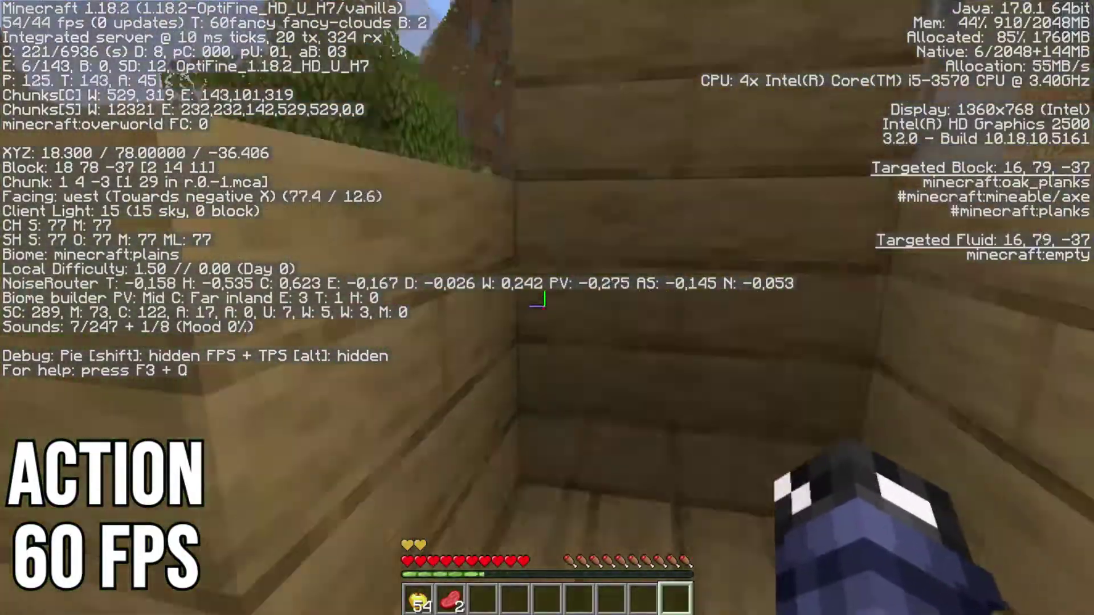
Kill the pig beside the dirt ledges and collect its raw porkchop
key("space")
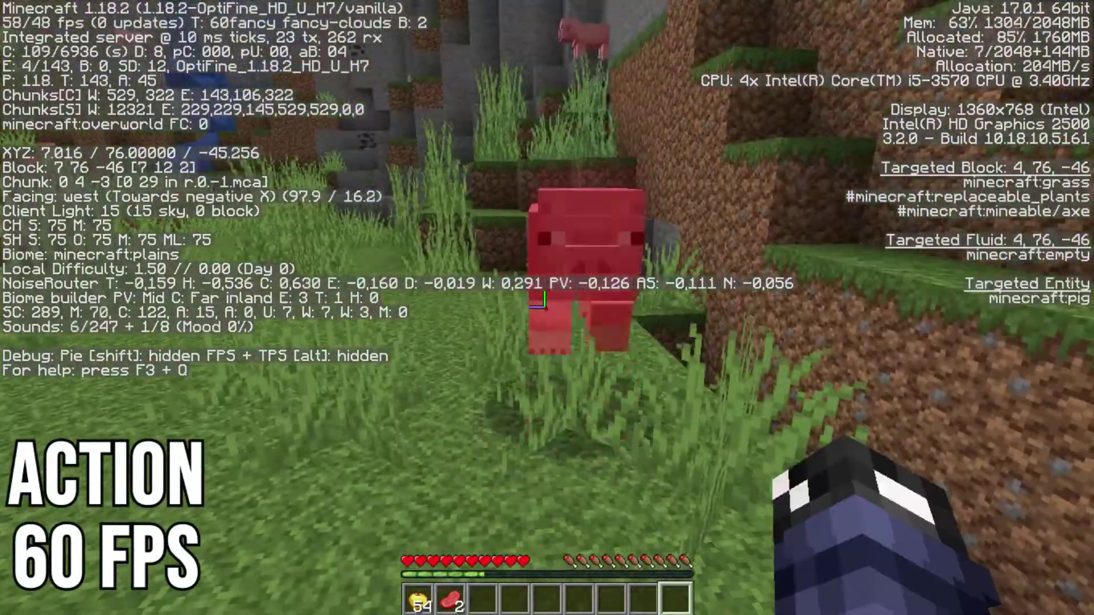
key("s")
key("d")
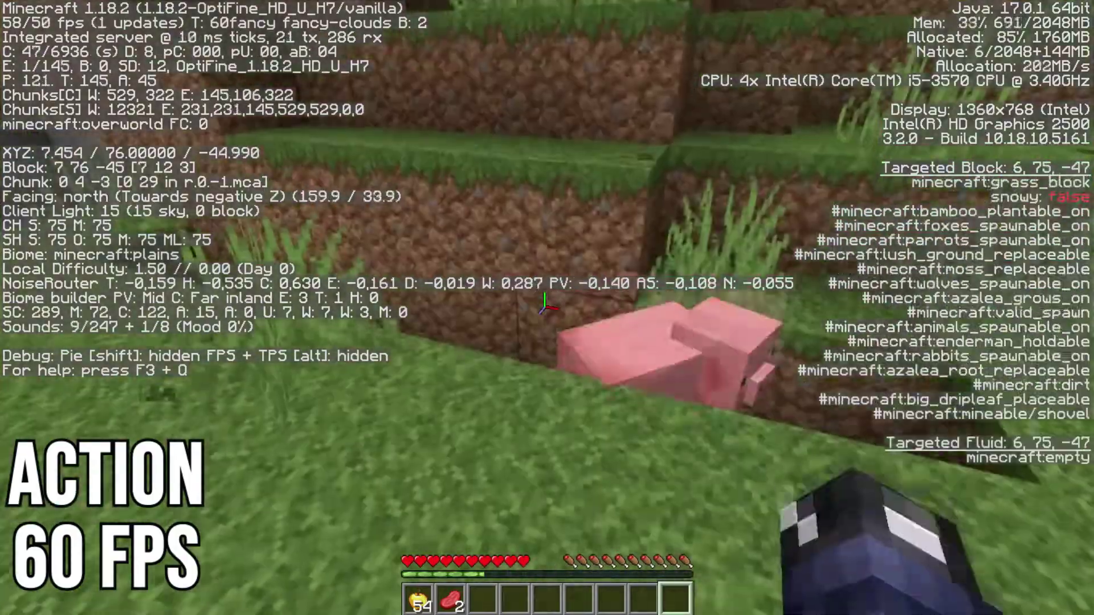
key("w")
key("d")
left_click(544, 308)
key("w")
left_click(545, 306)
key("space")
key("space")
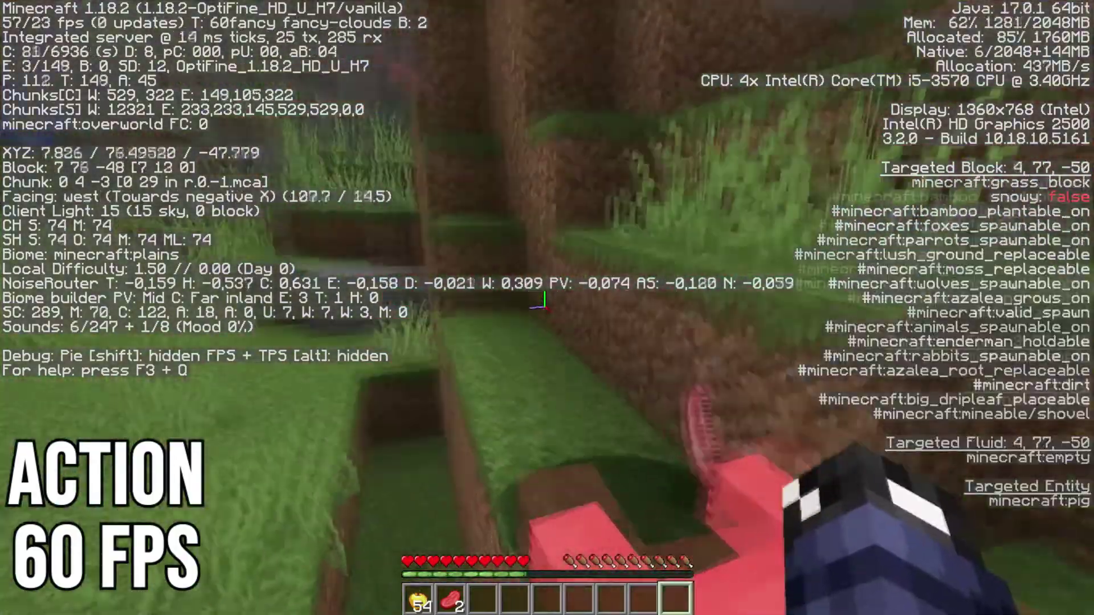
key("w")
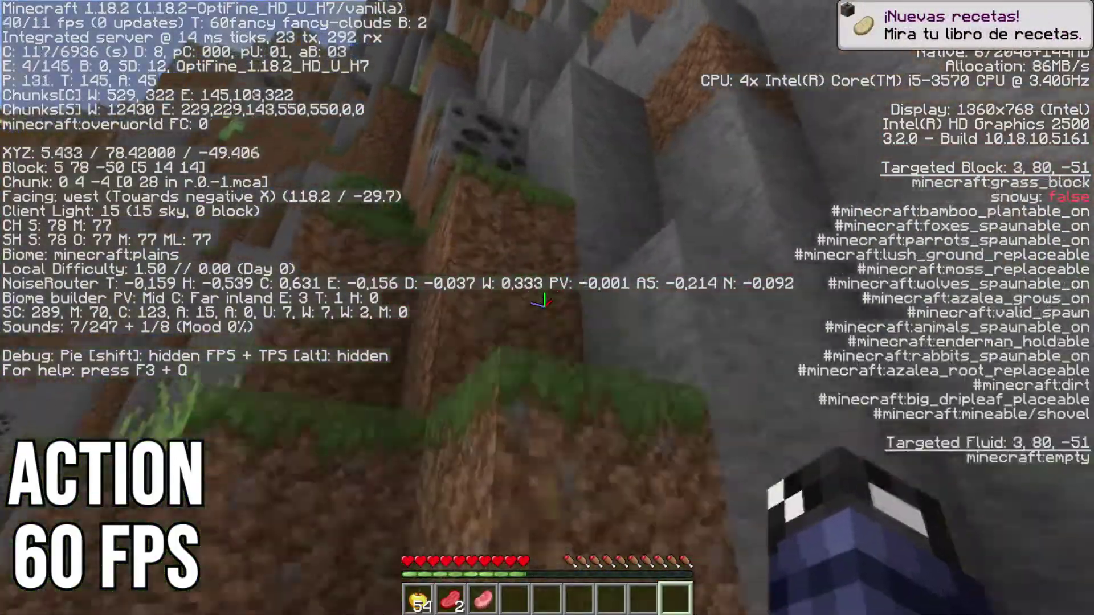
key("a")
key("space")
key("space")
key("w")
key("space")
key("space")
key("s")
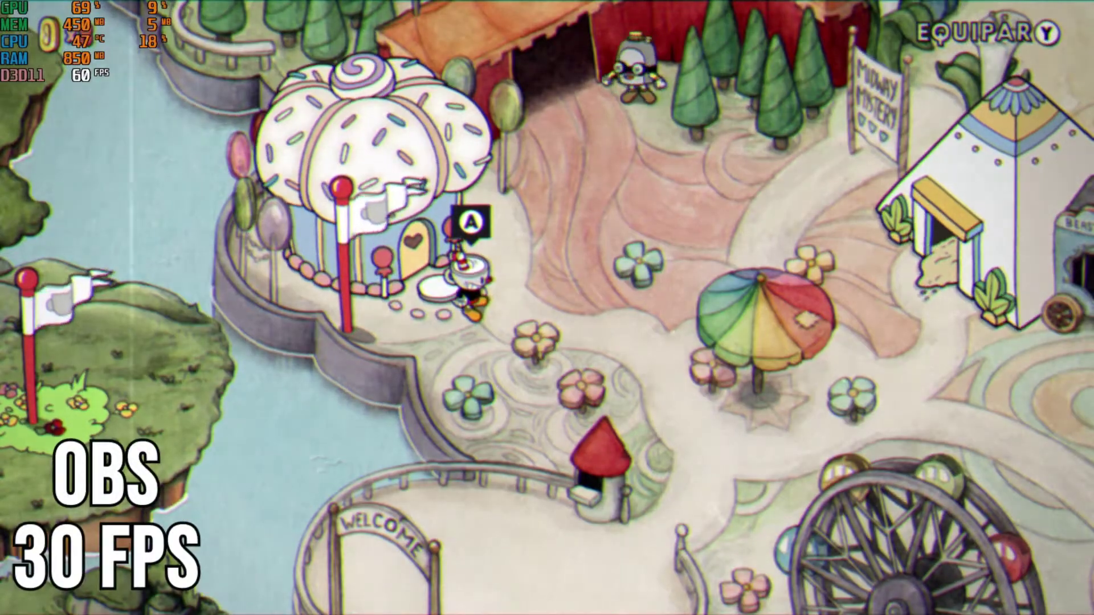
key("z")
key("z")
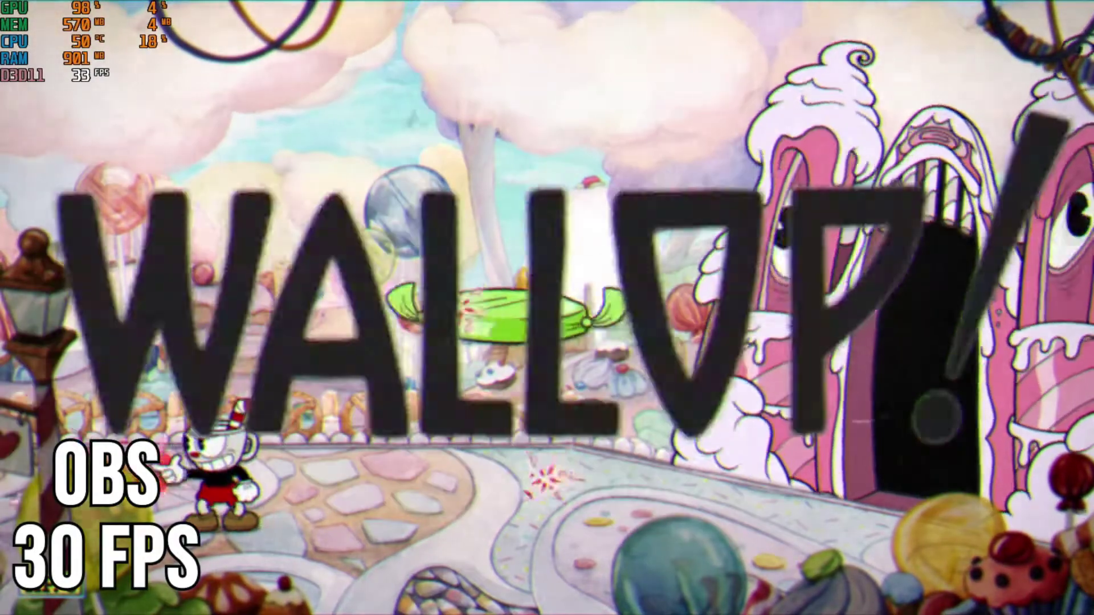
key("Right")
key("x")
key("Left")
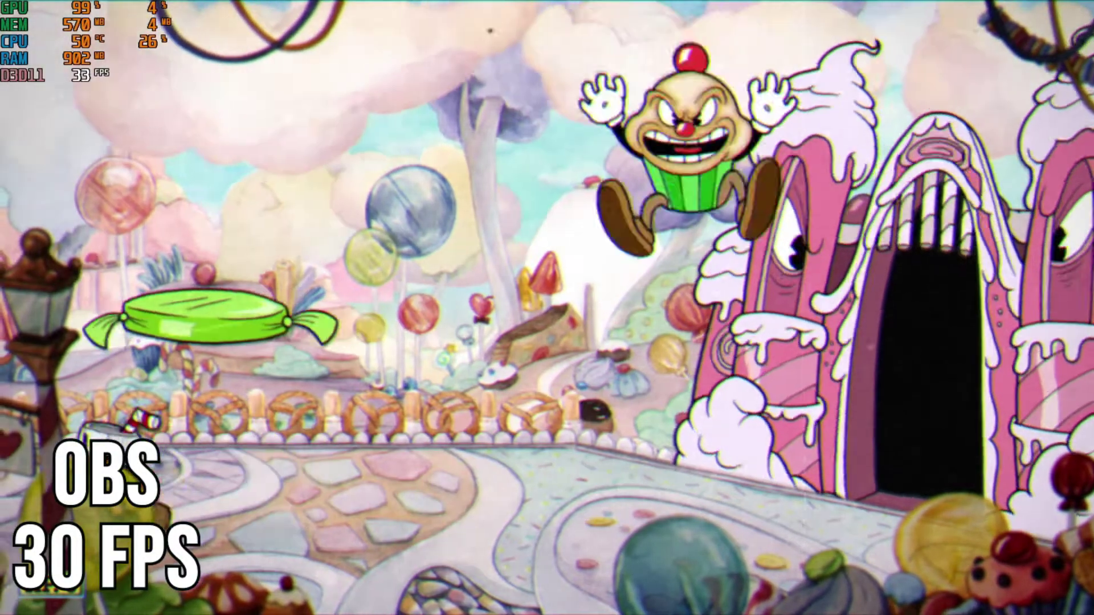
key("Right")
key("x")
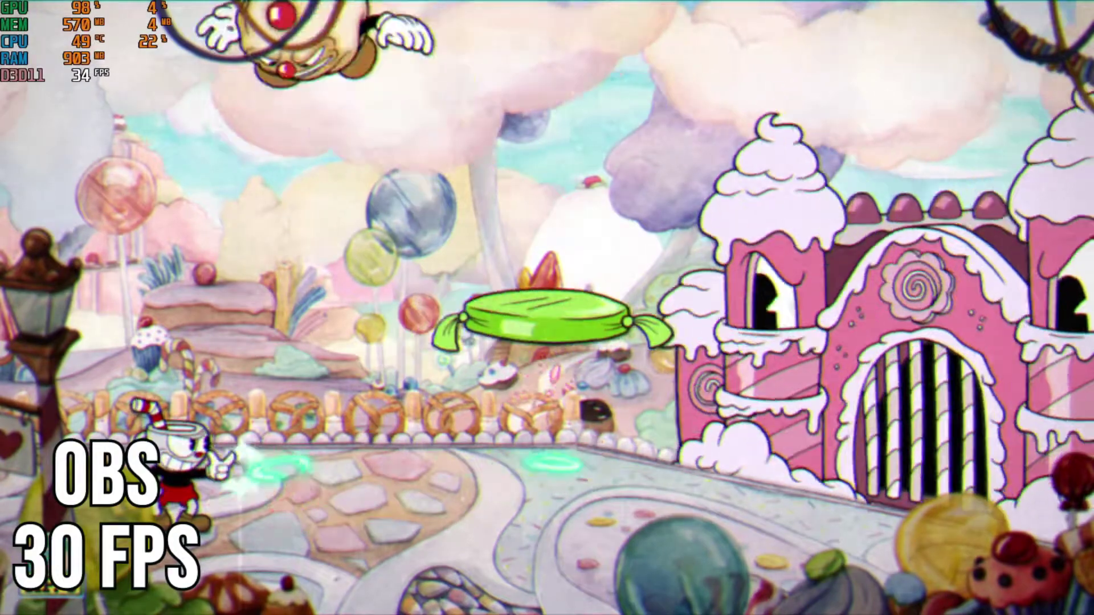
key("Tab")
key("Right")
key("Right")
key("shift")
key("Left")
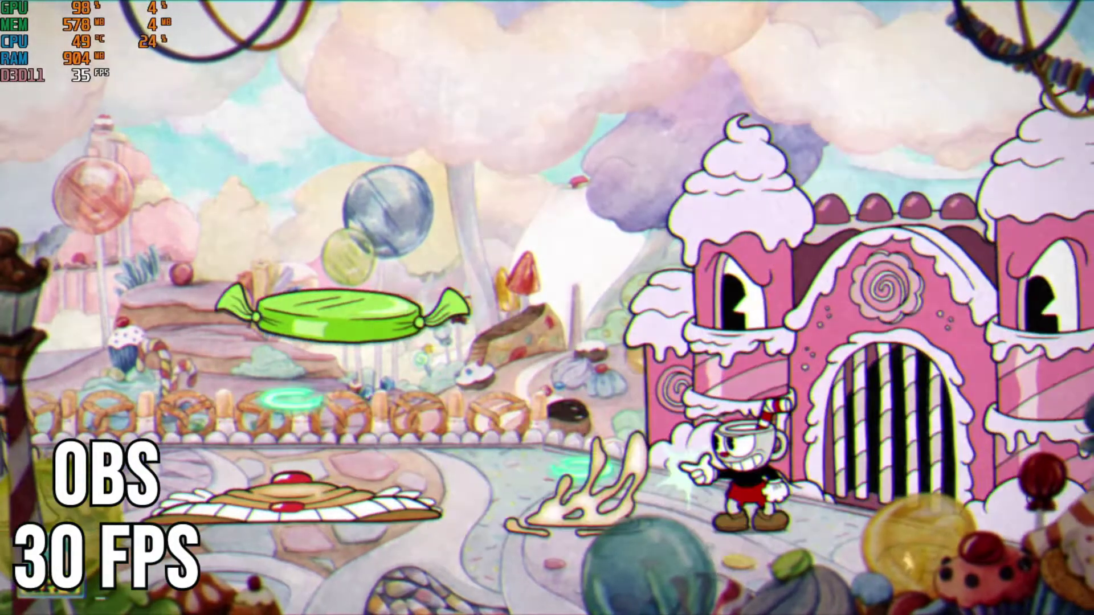
key("x")
key("x")
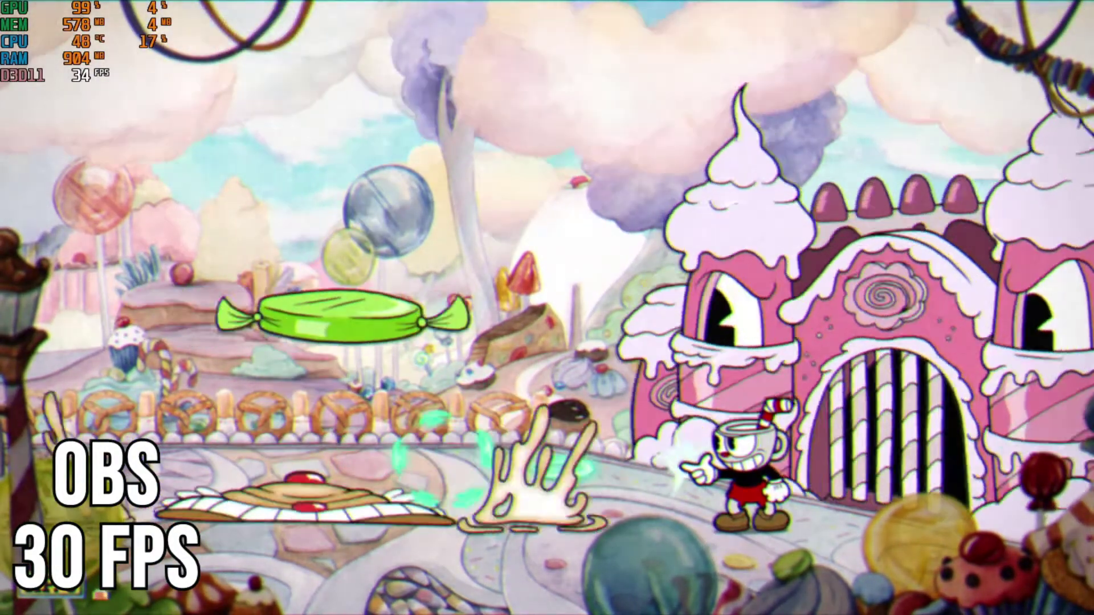
key("x")
key("Left")
key("shift")
key("Right")
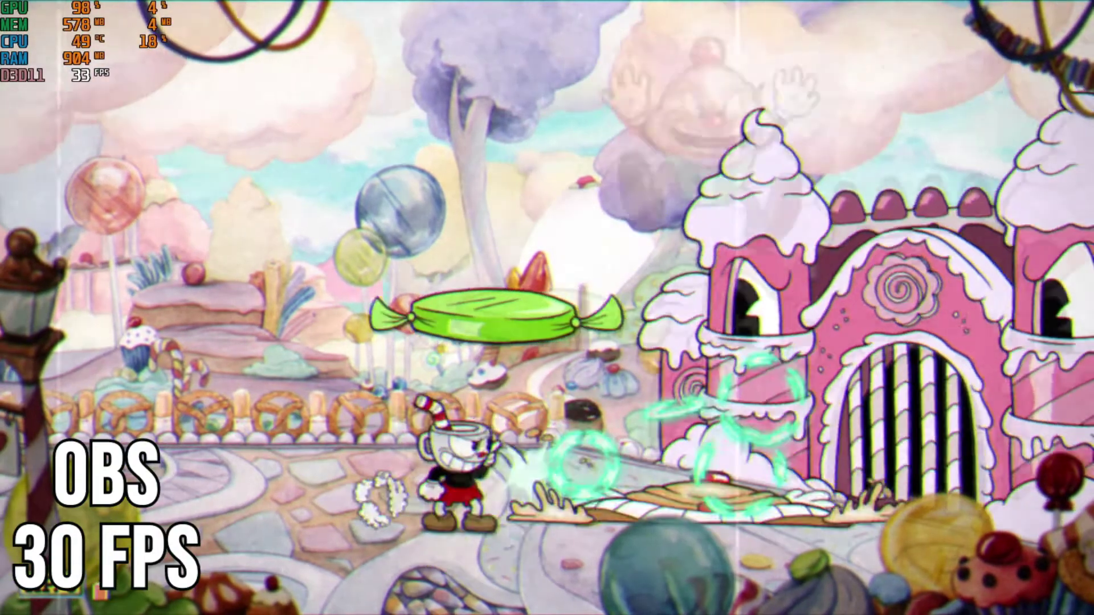
key("Left")
key("x")
key("Right")
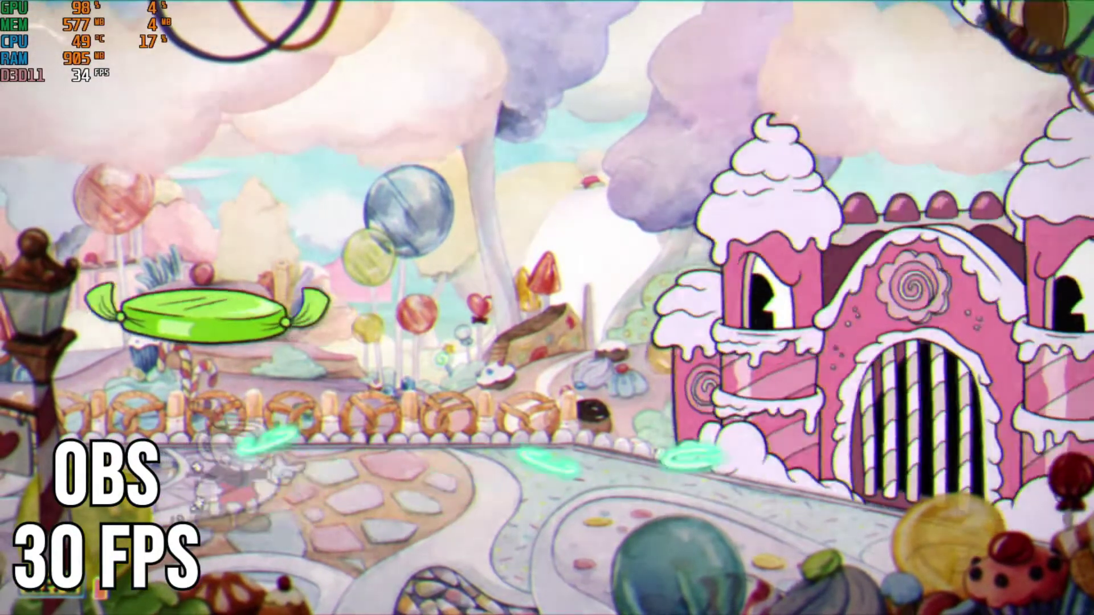
key("Right")
key("x")
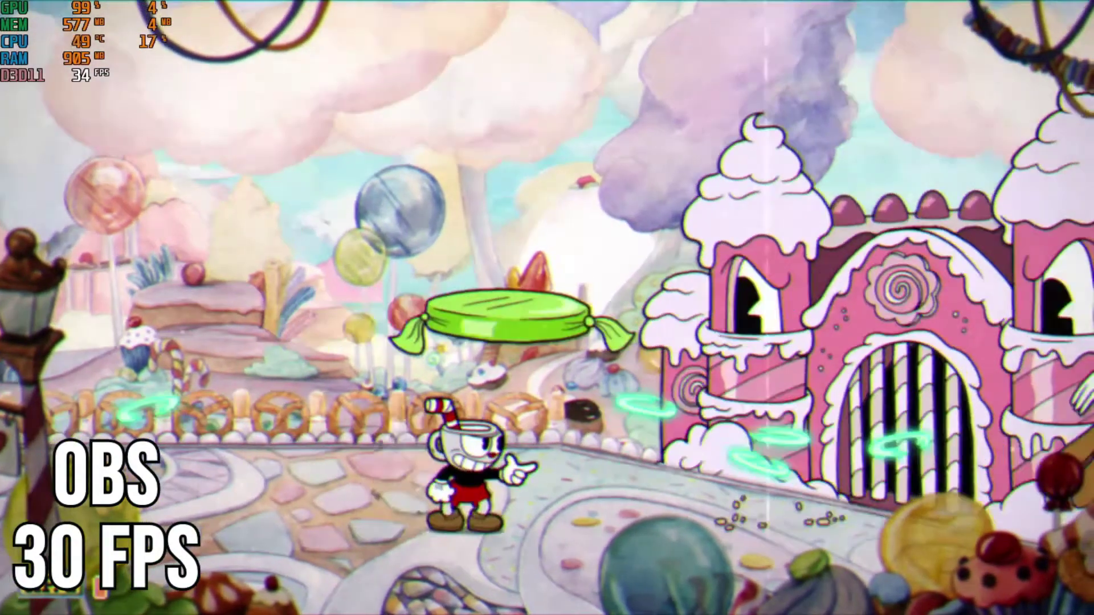
key("Left")
key("x")
key("Right")
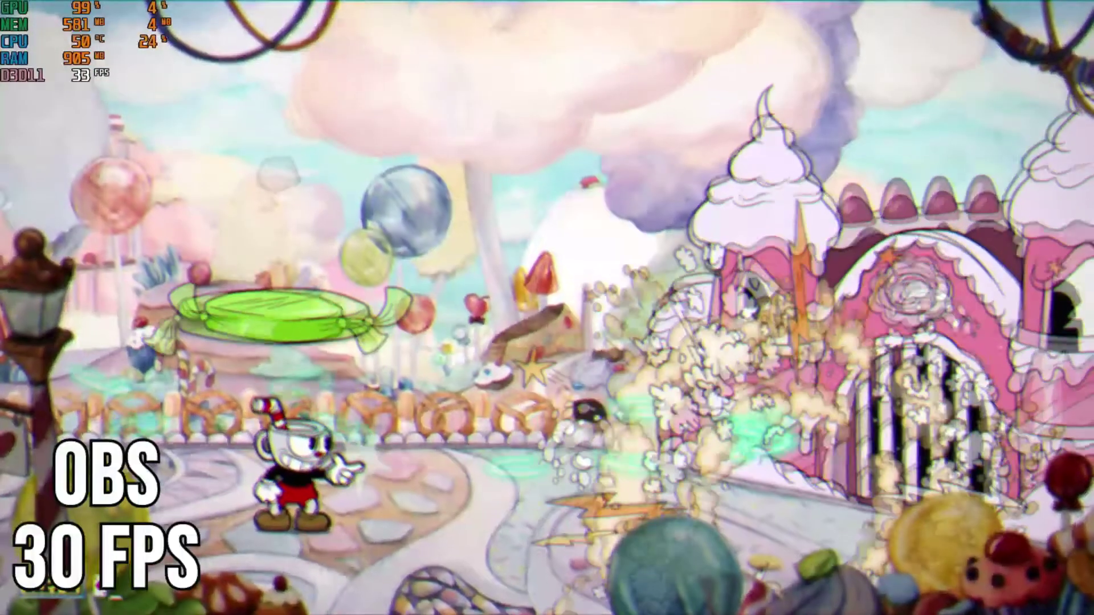
key("x")
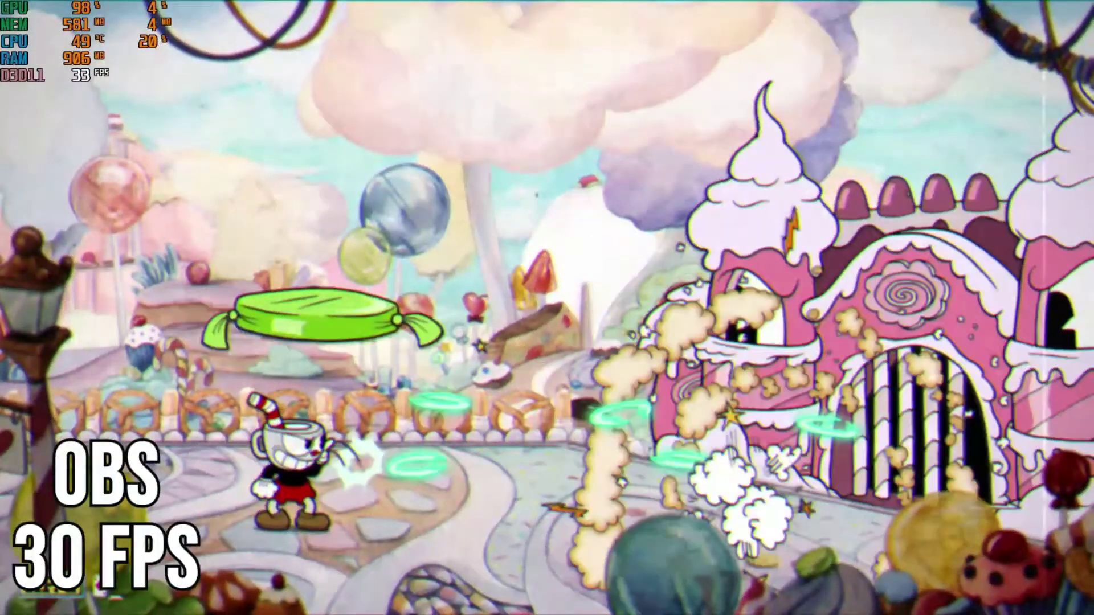
key("Left")
key("Right")
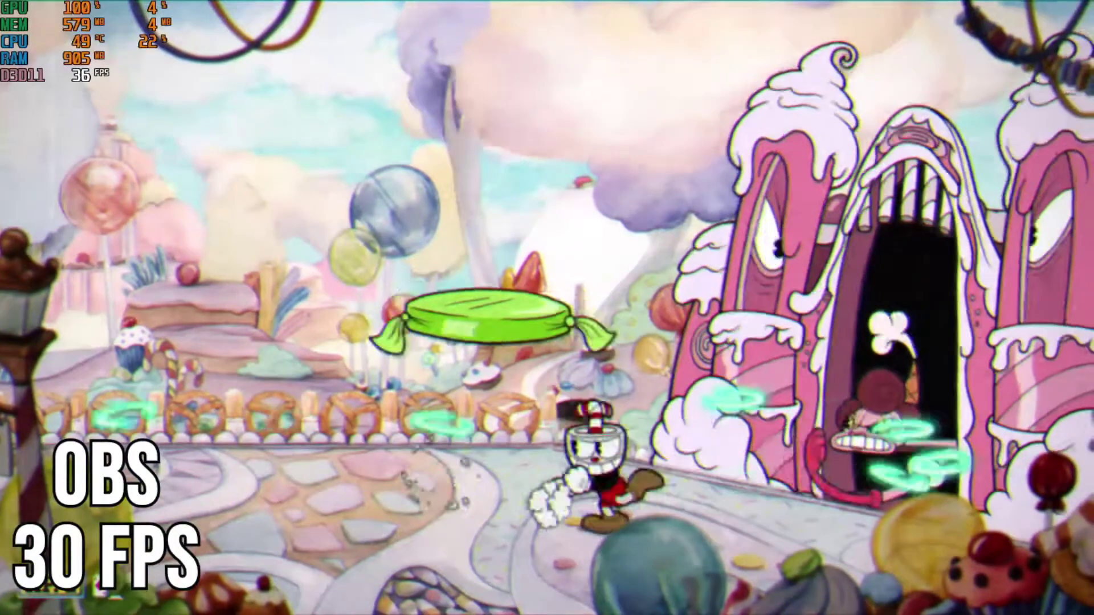
key("Left")
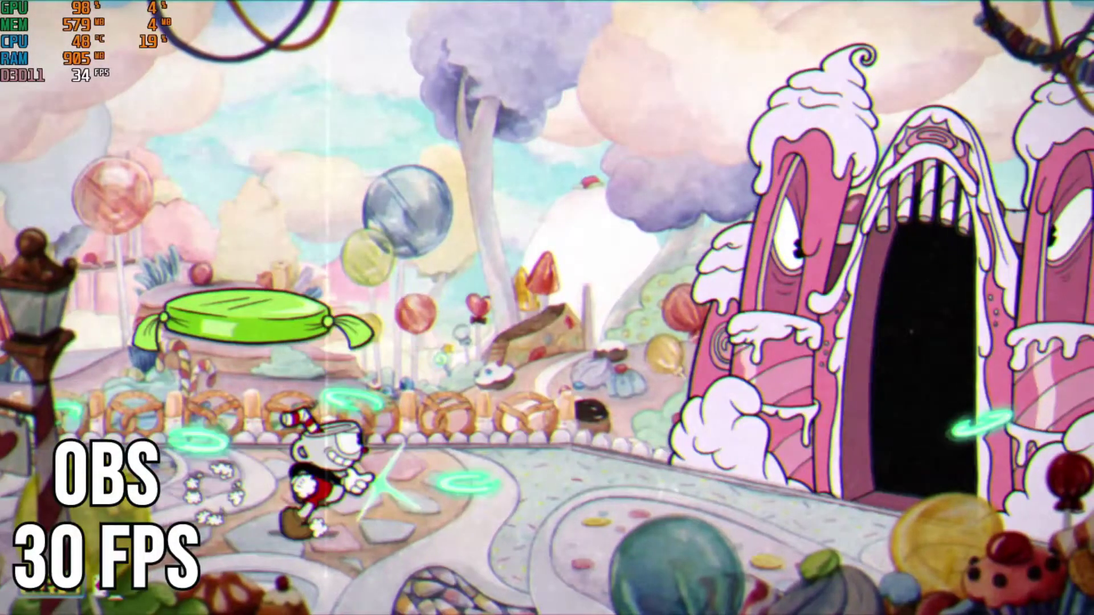
key("Right")
key("Left")
key("shift")
key("Left")
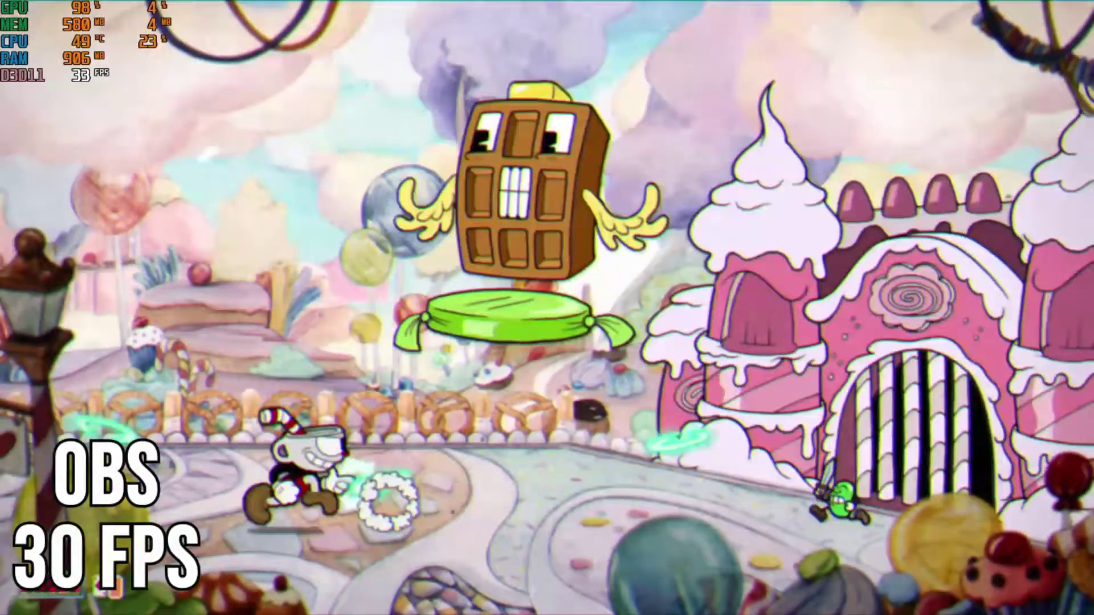
key("Right")
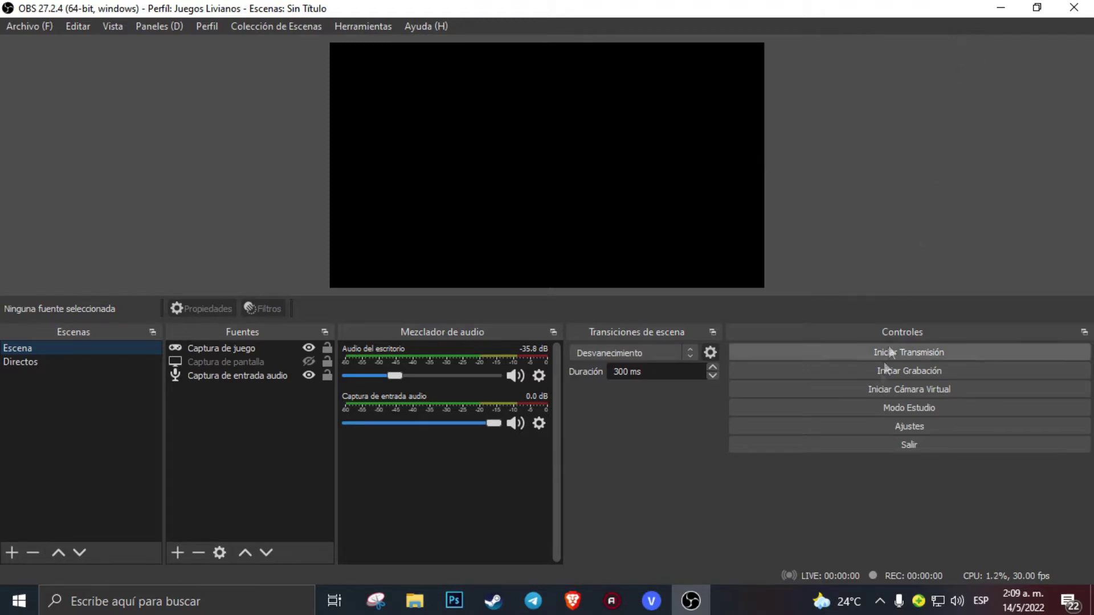
Set the output video bitrate to 5000 Kbps and the encoder preset to speed, and apply the settings
left_click(867, 423)
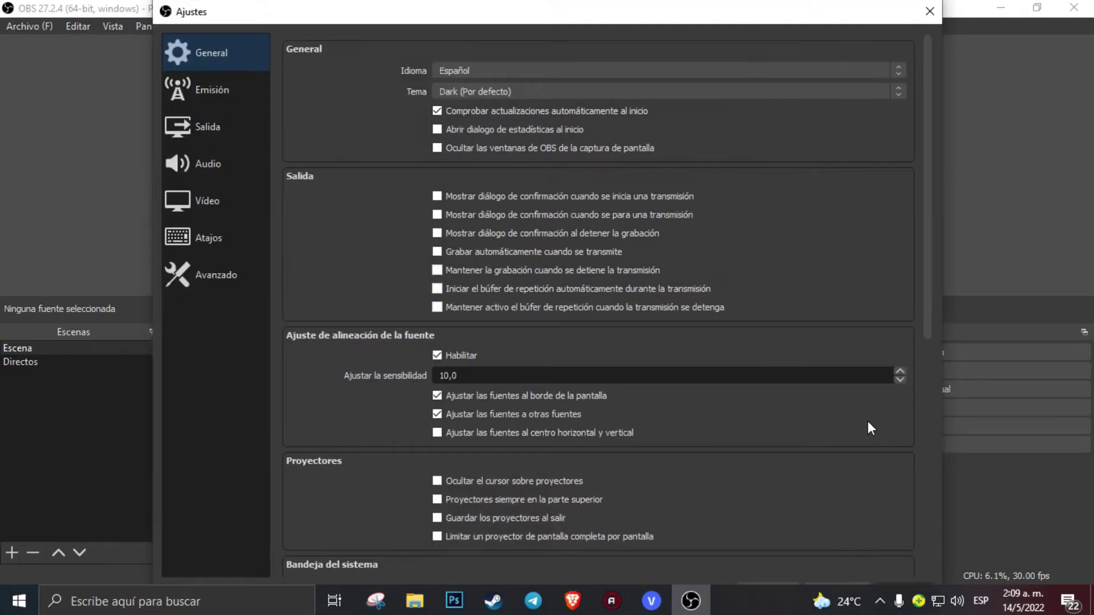
left_click(213, 209)
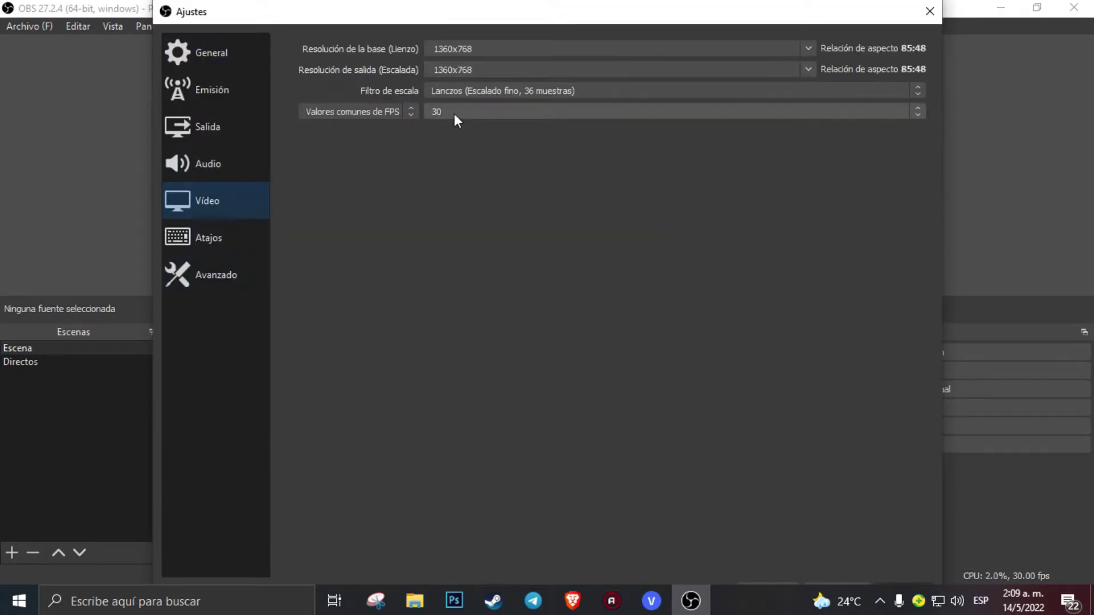
left_click(229, 139)
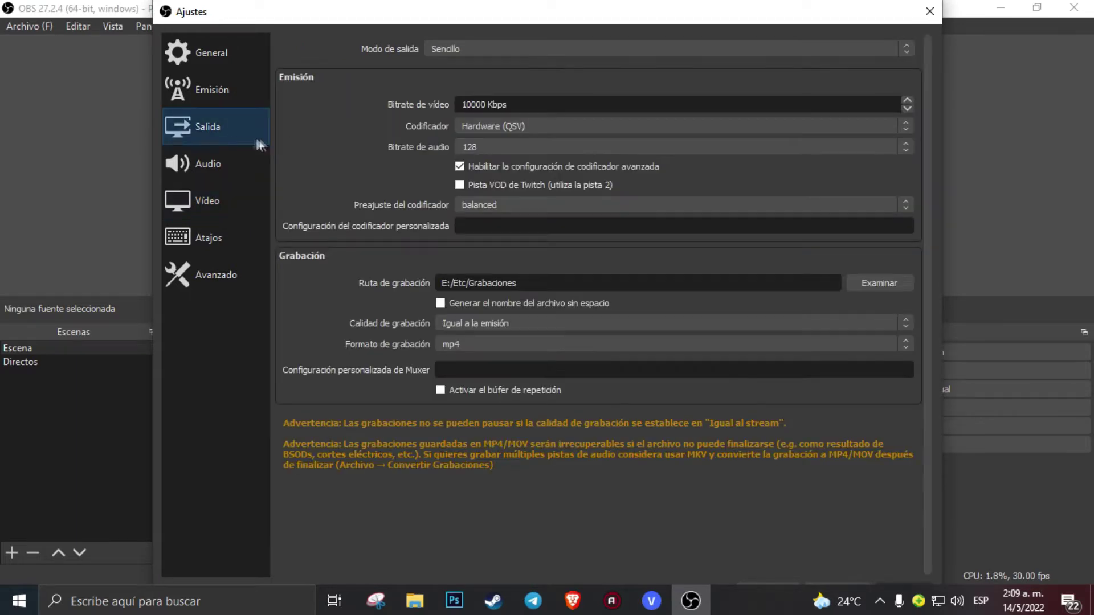
left_click(492, 207)
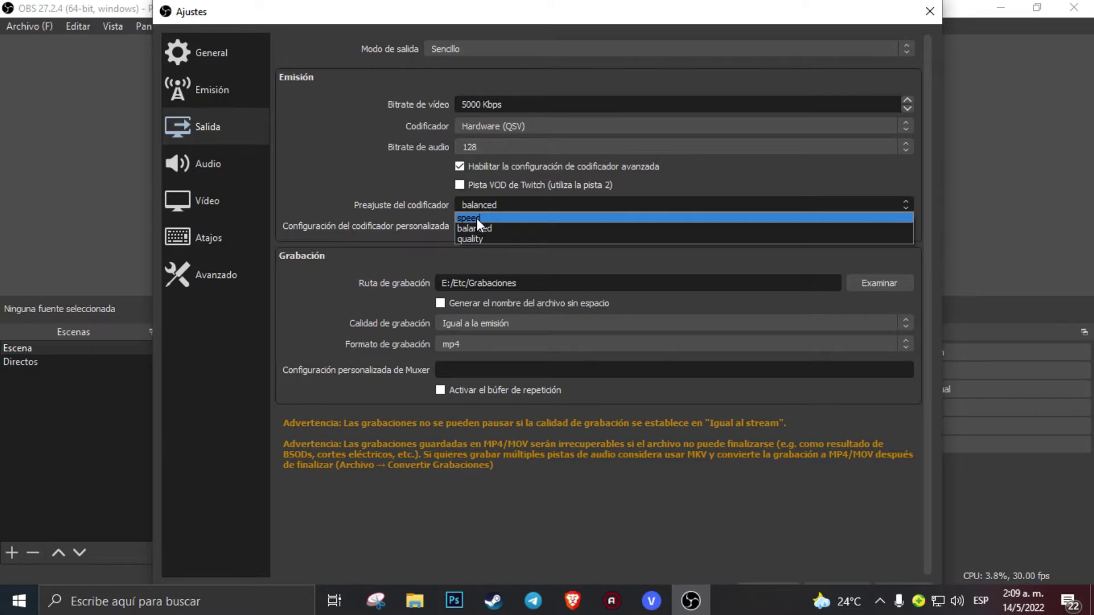
left_click(476, 218)
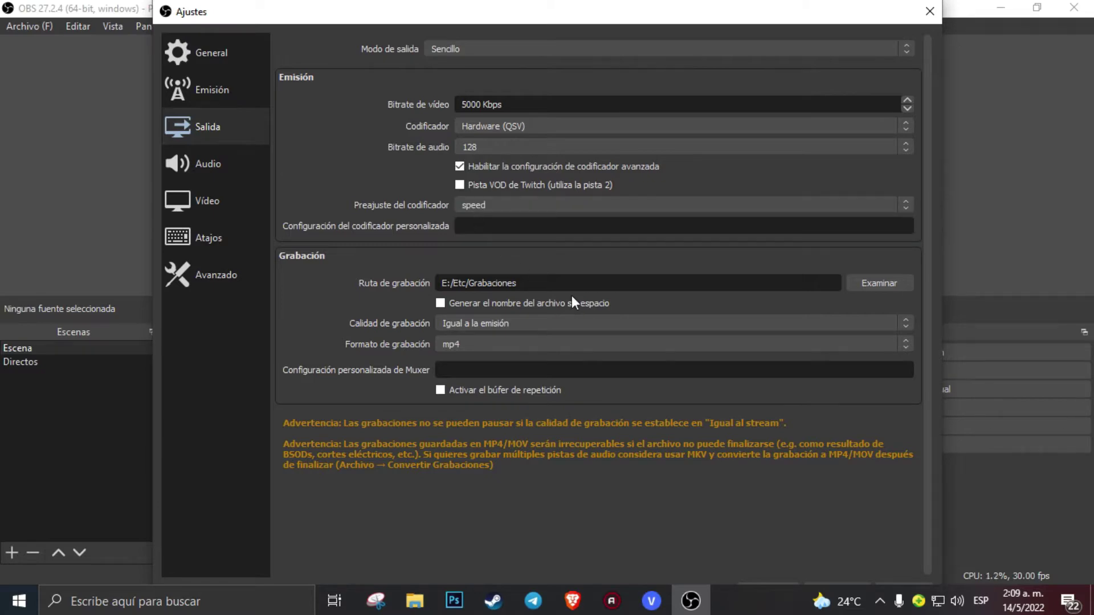
left_click_drag(162, 2, 191, 4)
left_click(850, 533)
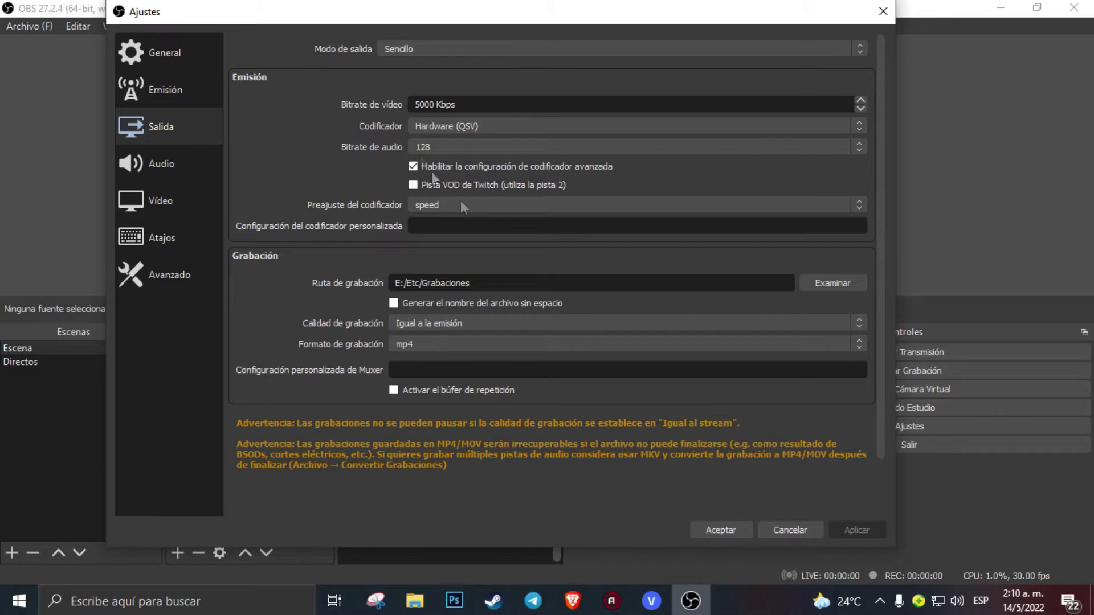
Try the Software (x264) encoder and look through its encoder presets
left_click(445, 132)
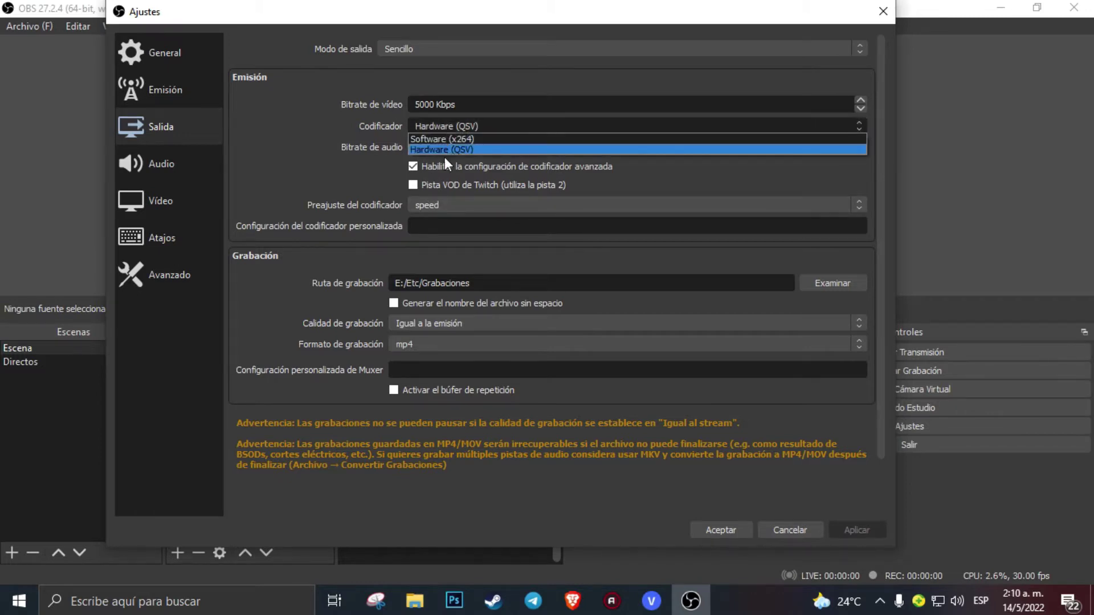
left_click(441, 144)
left_click(436, 200)
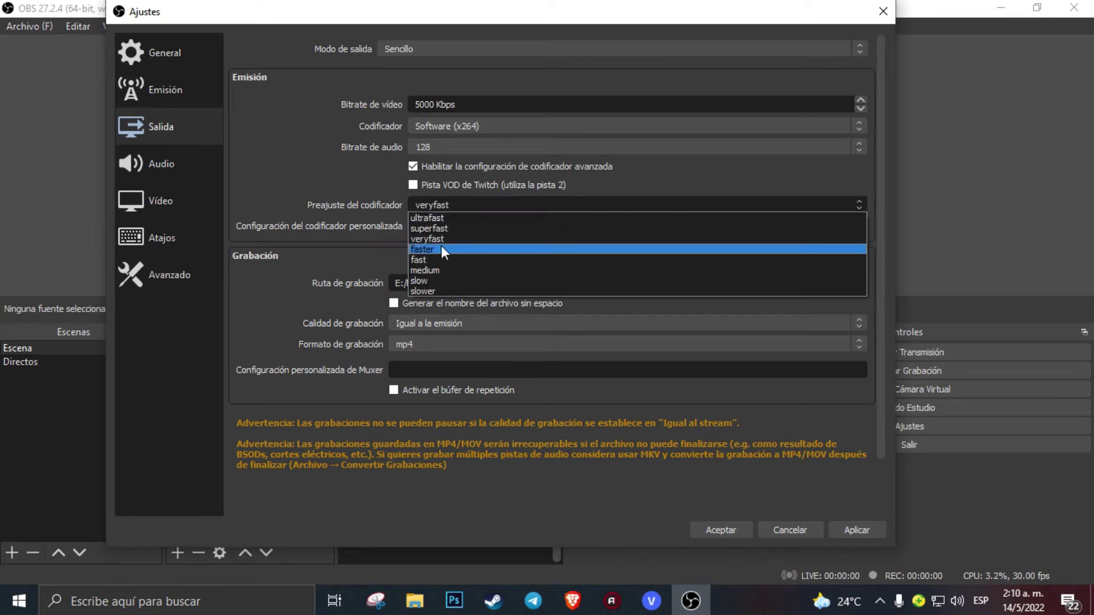
Set the encoder to Hardware (QSV) with the speed preset, and save and close the settings
left_click(457, 127)
left_click(457, 150)
left_click(457, 203)
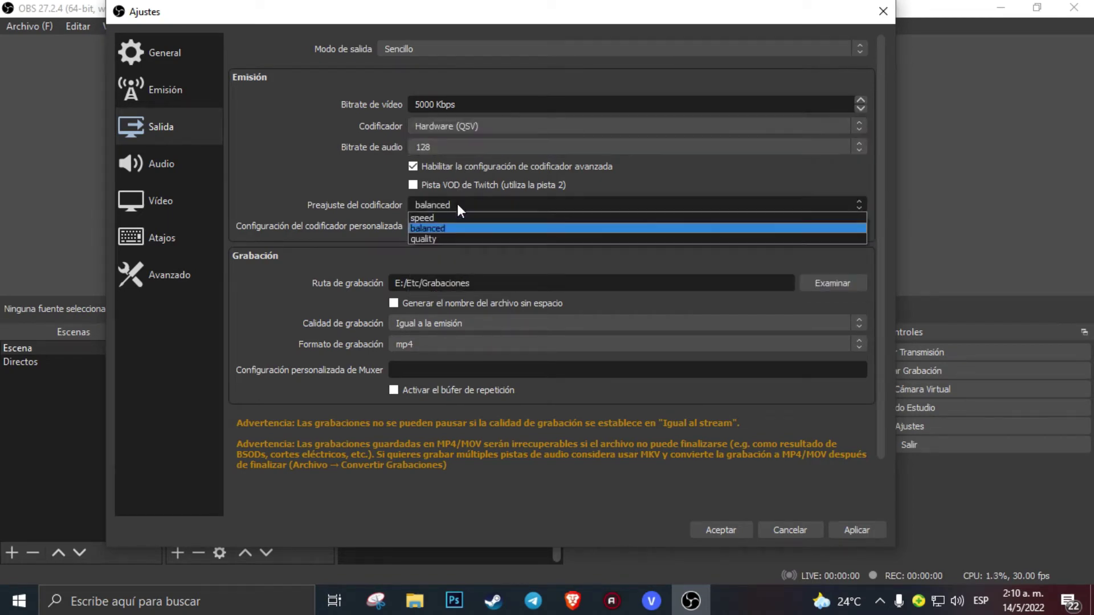
left_click(431, 215)
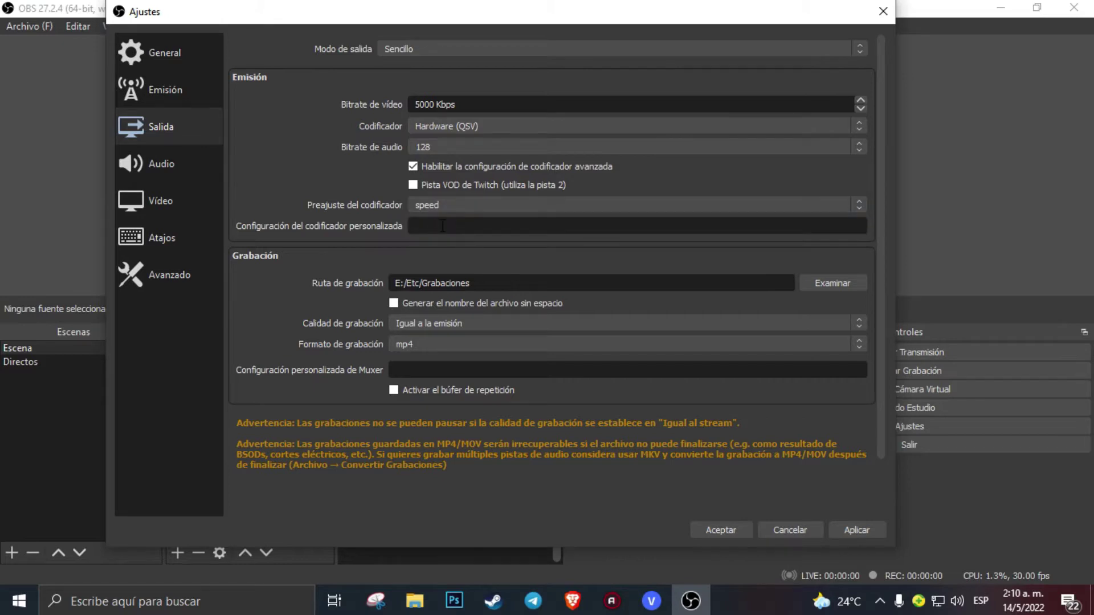
left_click(868, 529)
left_click(729, 536)
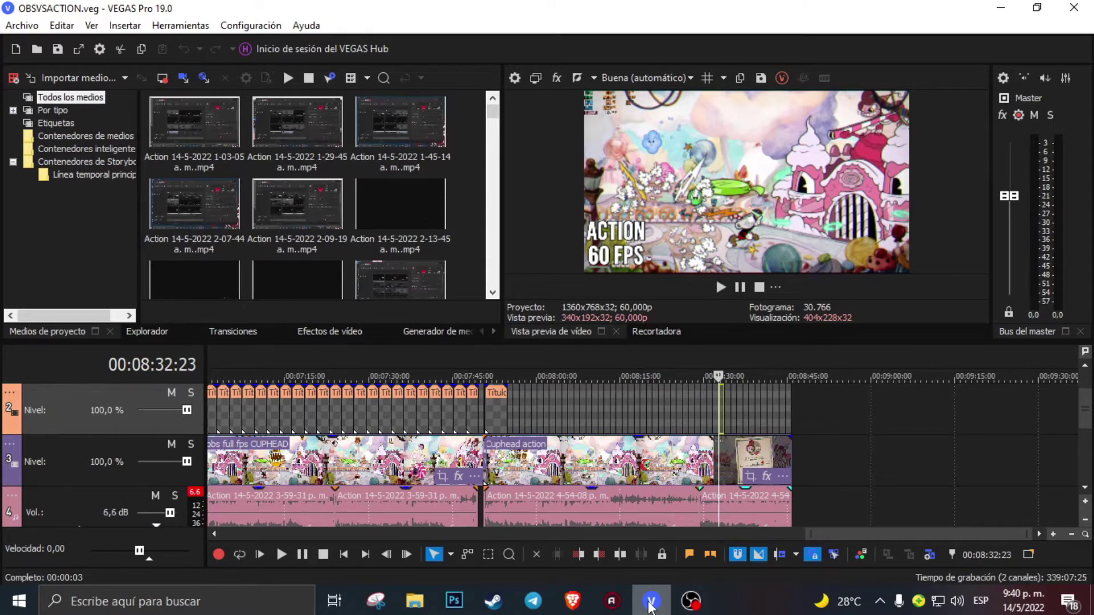
In VEGAS Pro, play the Cuphead action clip from about 8:15 on the timeline and pause it to check its smoothness
scroll(667, 526, "up", 3)
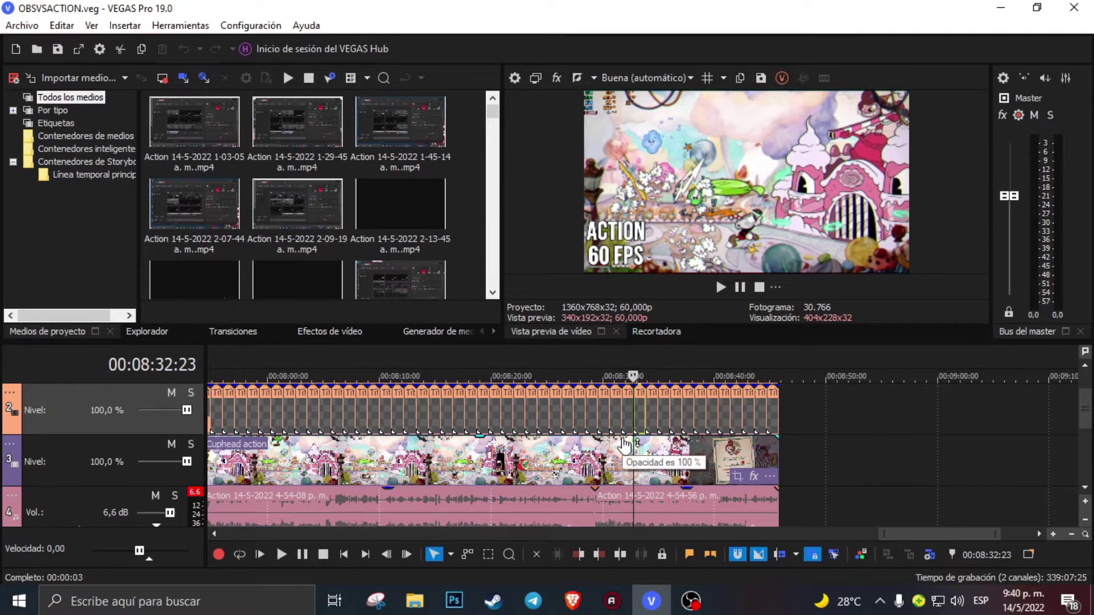
scroll(638, 448, "down", 3)
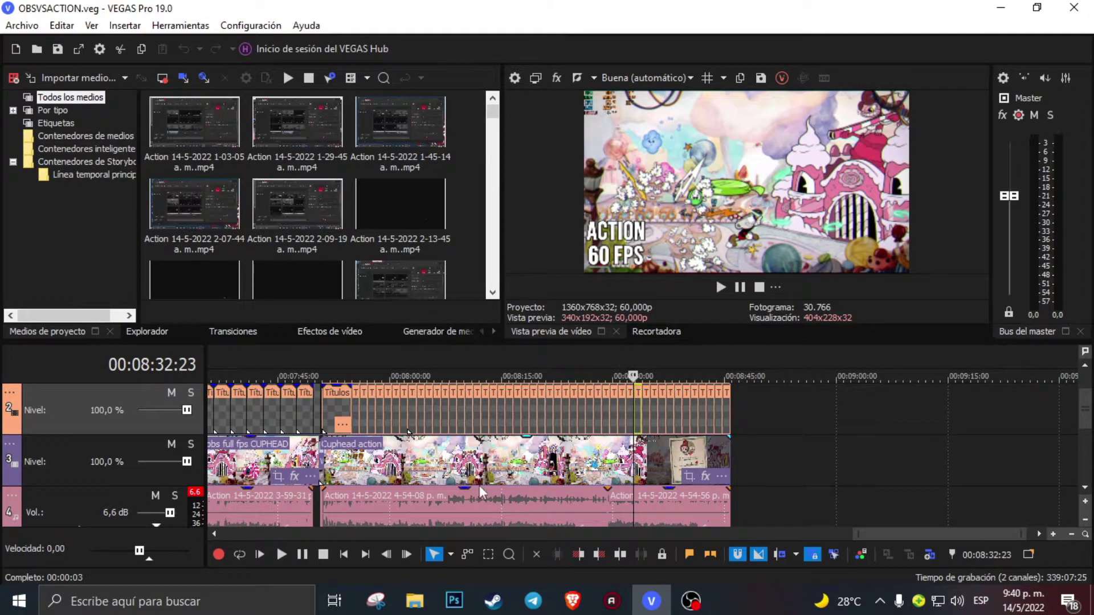
left_click(504, 462)
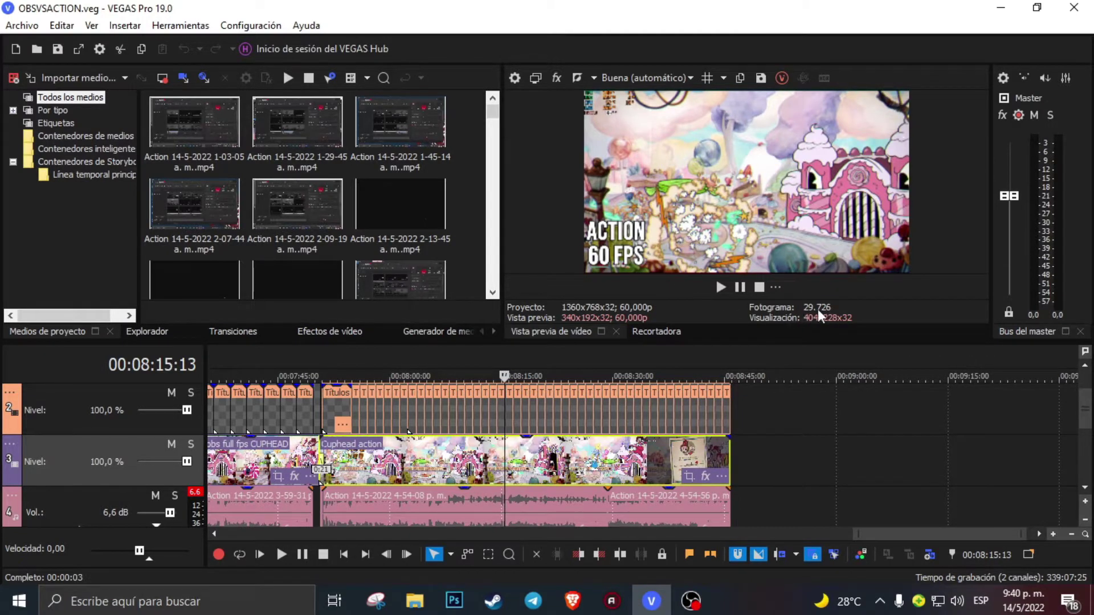
left_click(721, 288)
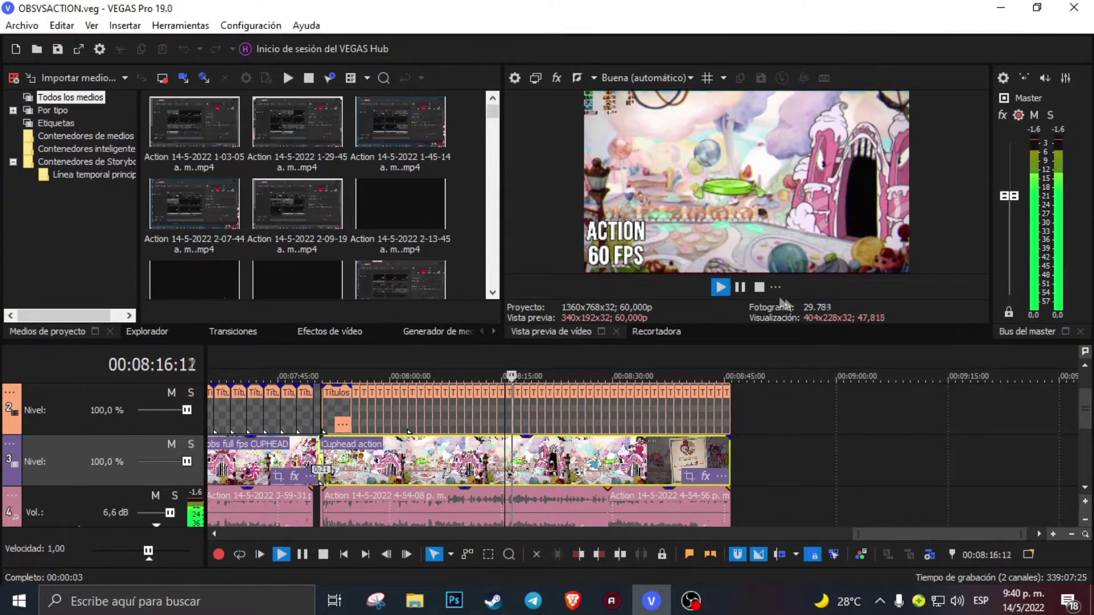
left_click(739, 287)
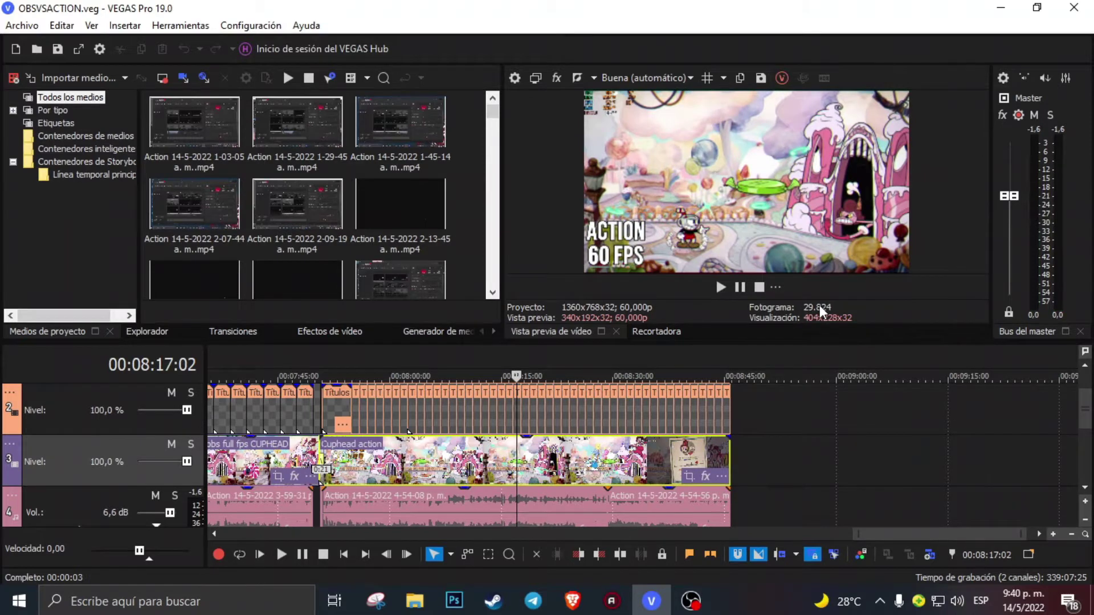
Play short parts of the obs full fps CUPHEAD clip and the Cuphead action clip to compare their smoothness
scroll(610, 433, "down", 2)
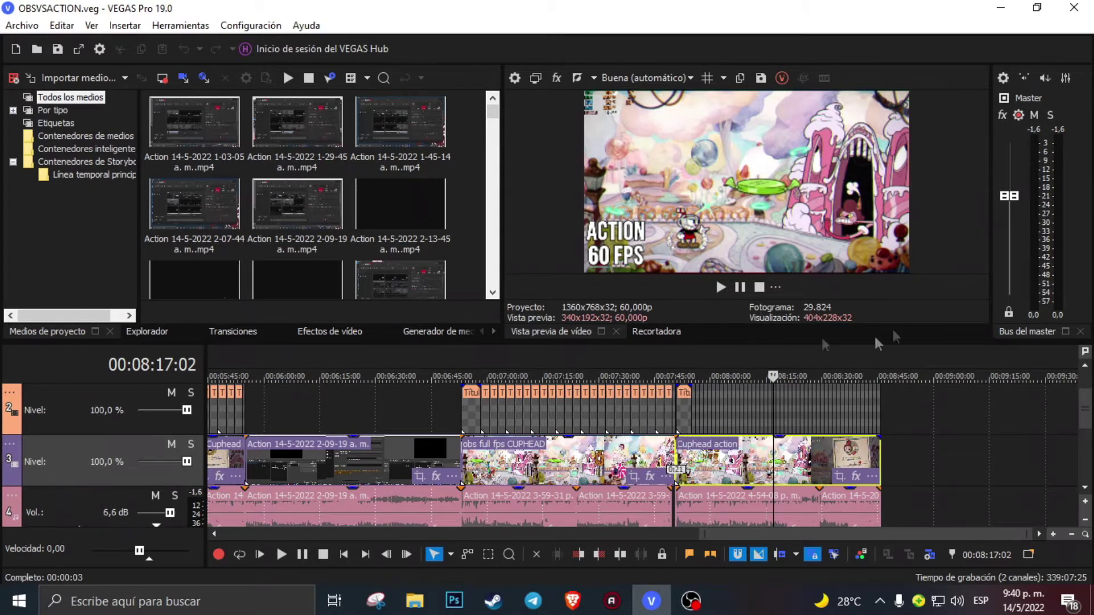
left_click(538, 456)
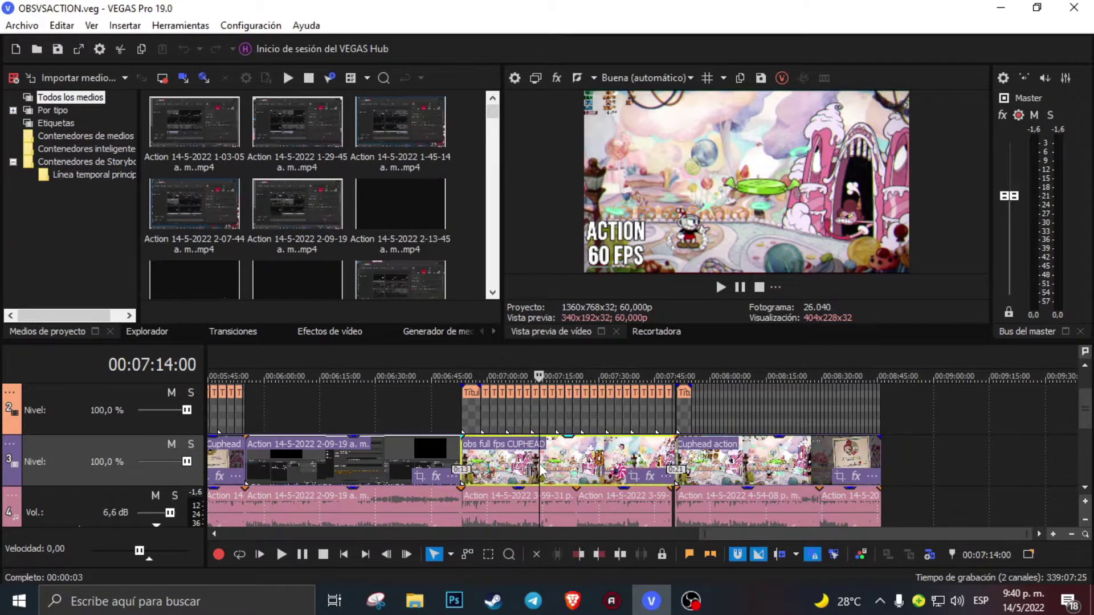
left_click(745, 283)
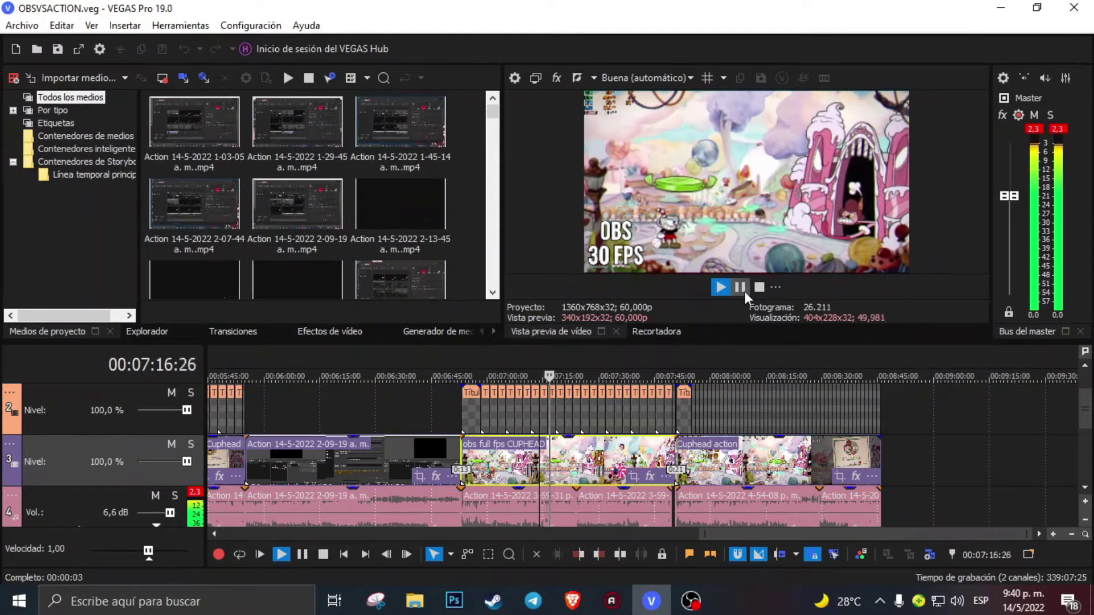
left_click(744, 292)
left_click(721, 459)
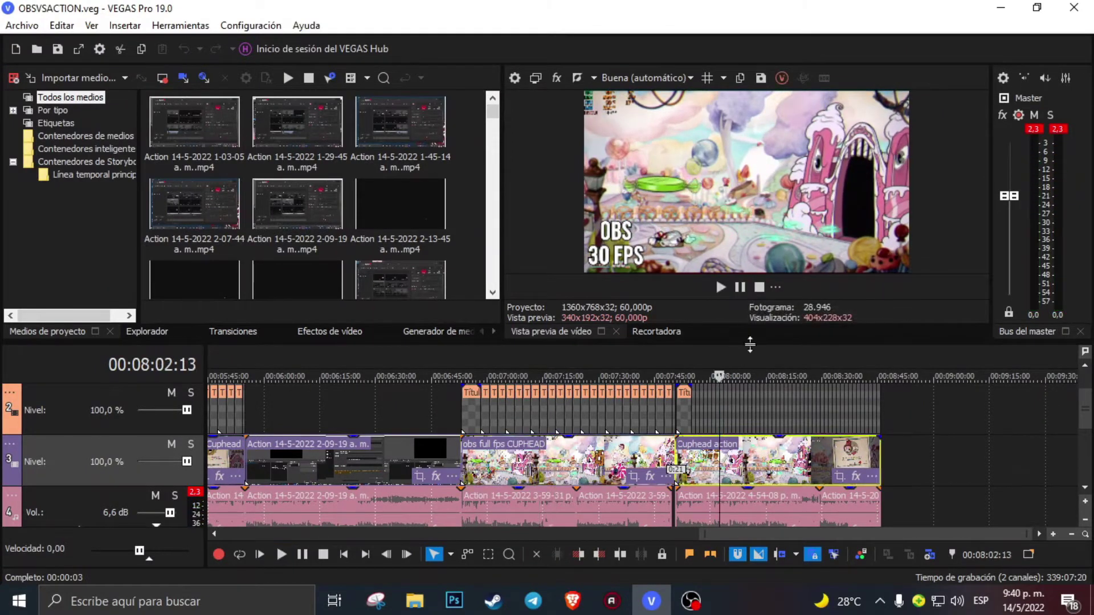
left_click(744, 289)
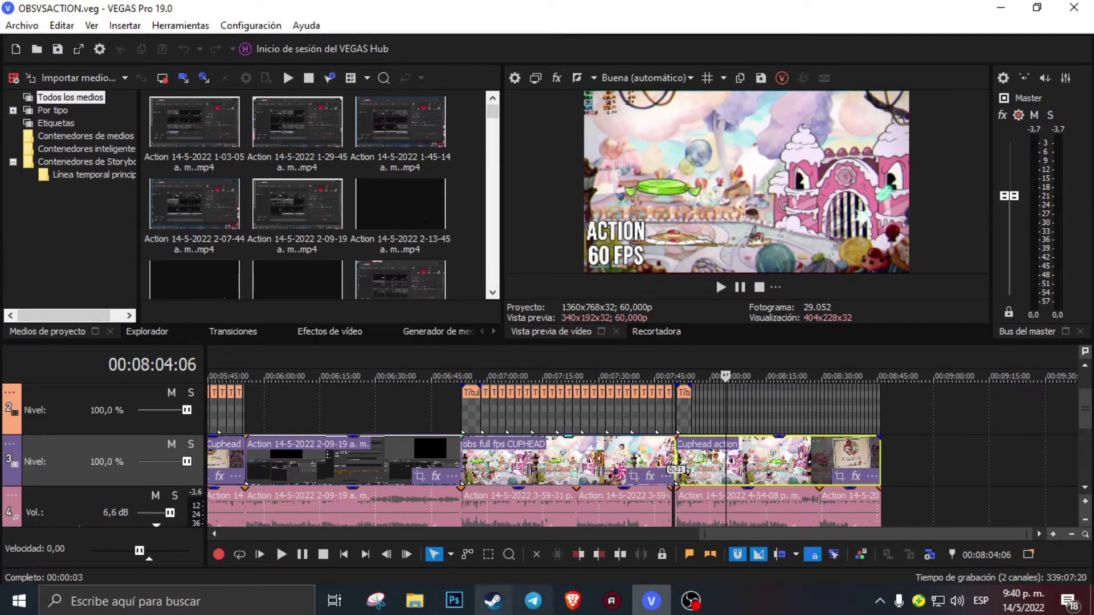
Switch to Action and play Cuphead Action 2.mp4 with the volume lowered, jumping ahead to about 0:00:53
left_click(612, 602)
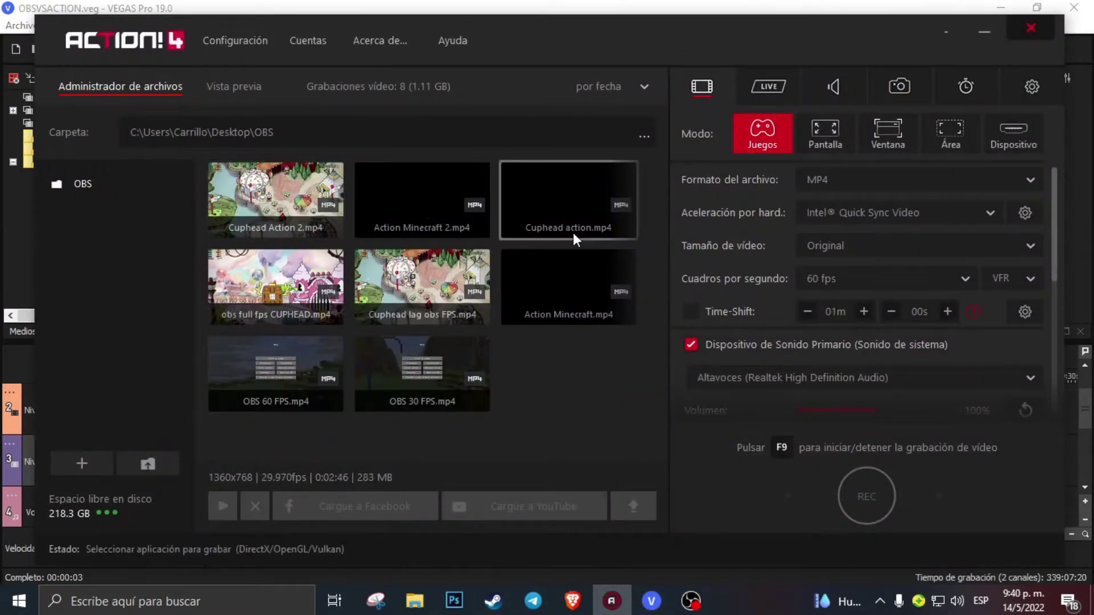
left_click(251, 201)
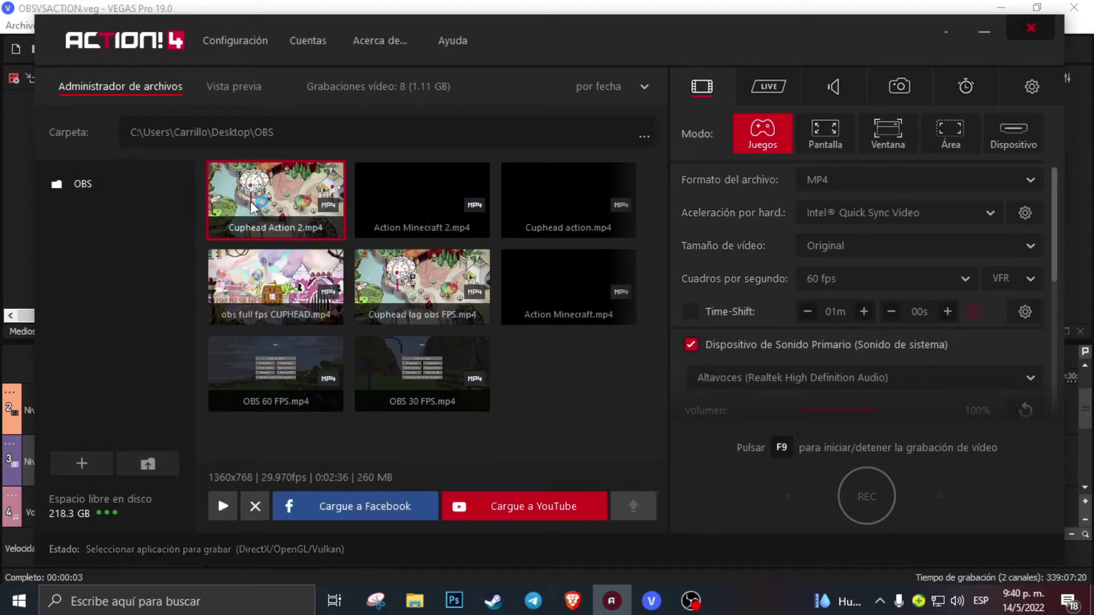
left_click(218, 494)
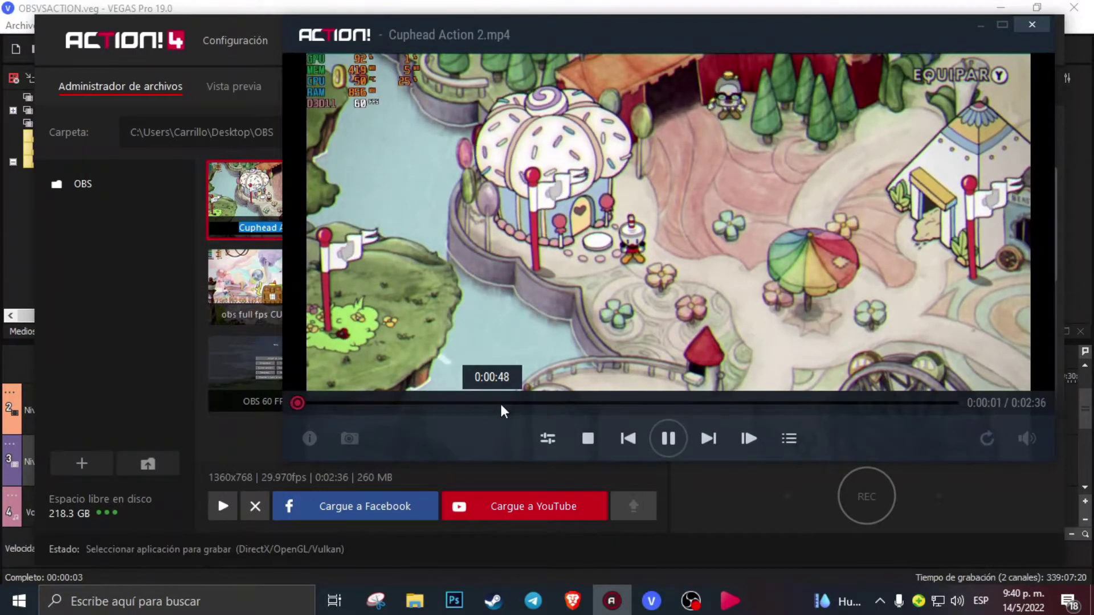
left_click(1026, 438)
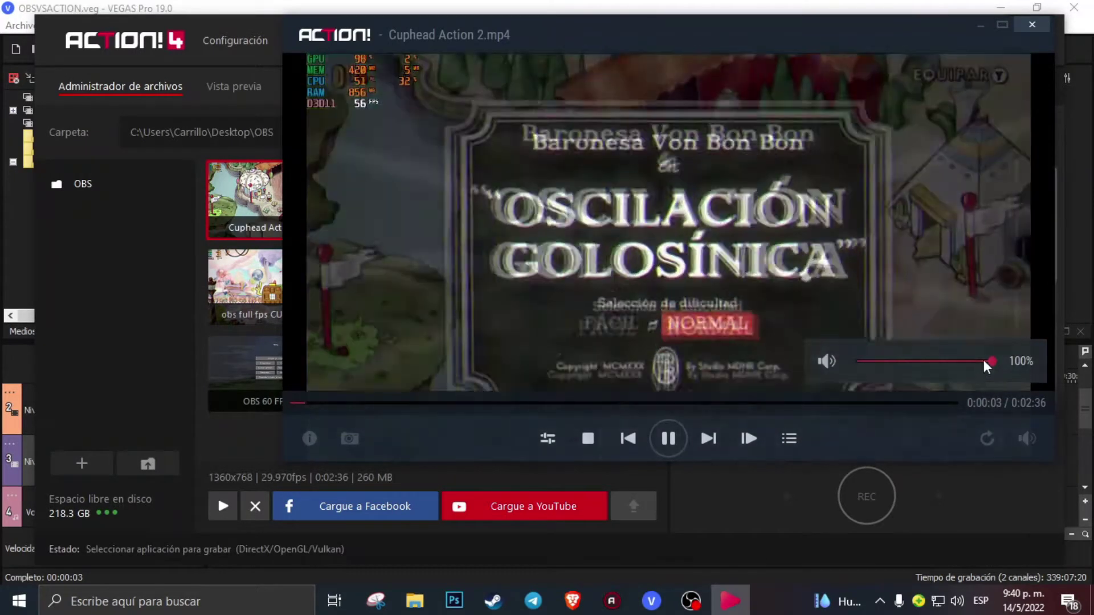
left_click_drag(943, 364, 806, 371)
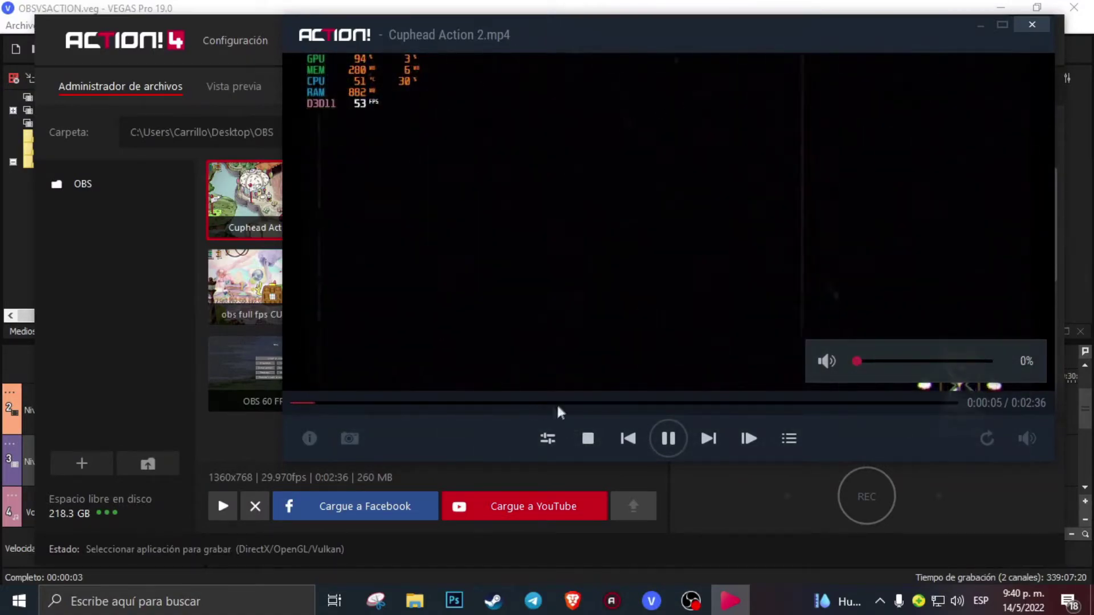
left_click(524, 403)
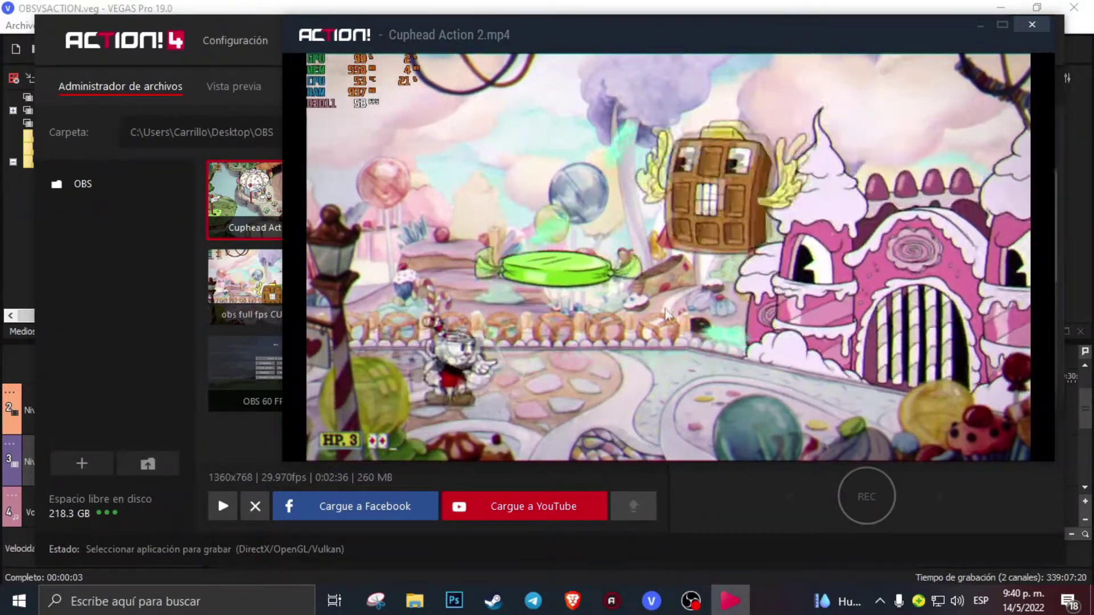
mouse_move(819, 94)
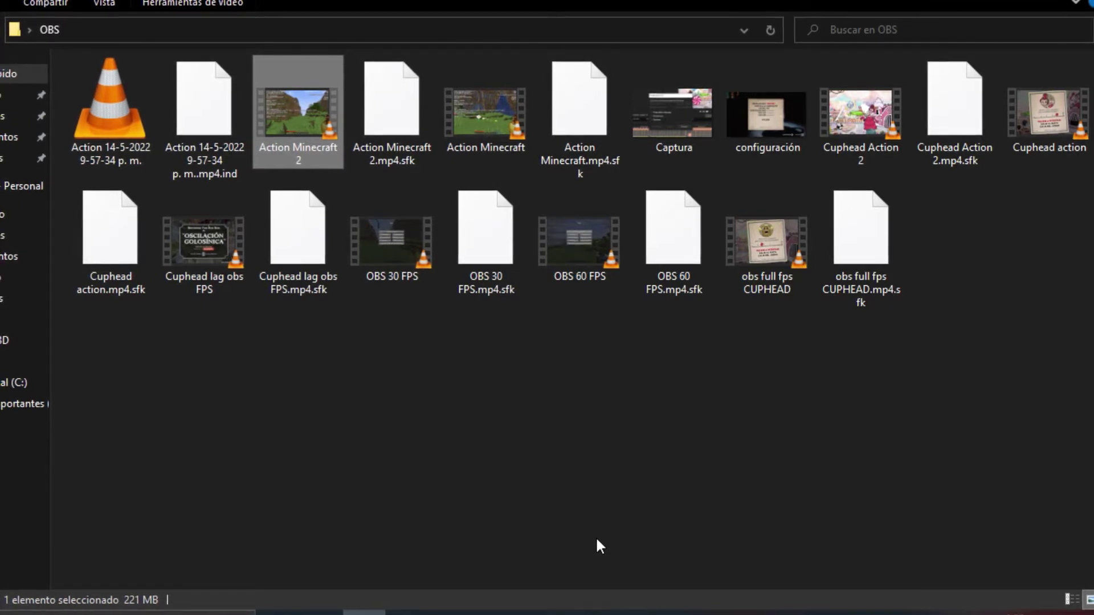
Compare the file sizes and durations of the OBS 30 FPS and OBS 60 FPS videos in the OBS folder
left_click(396, 271)
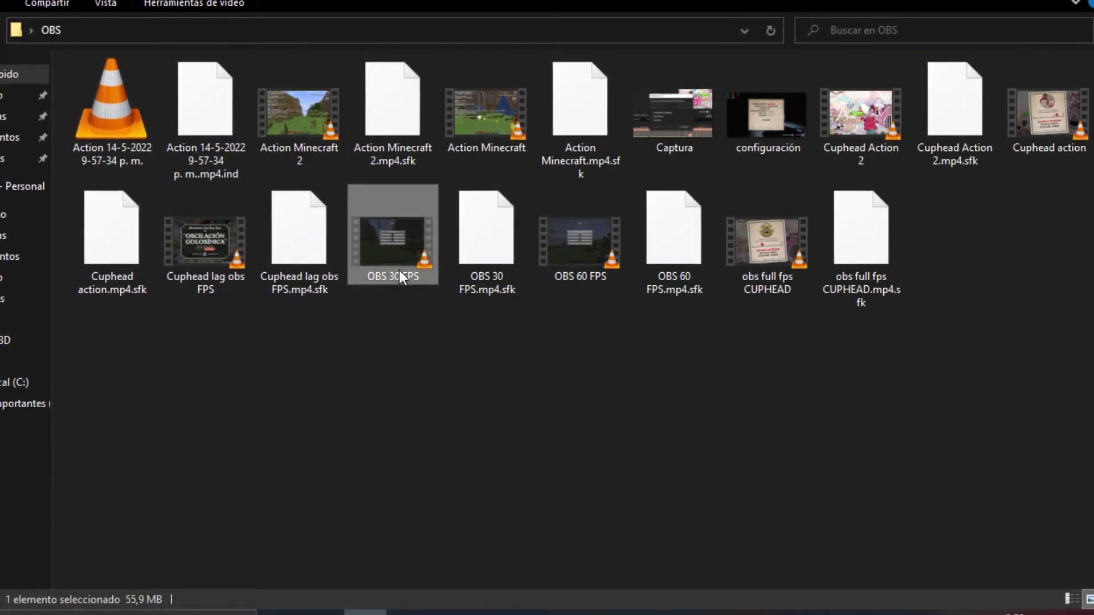
mouse_move(384, 274)
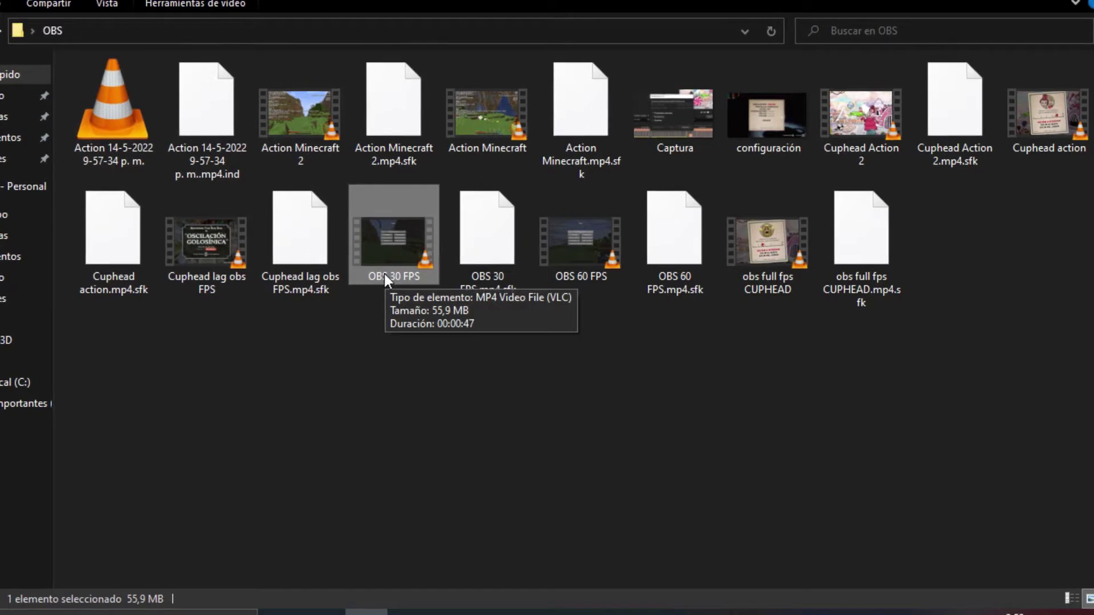
left_click(583, 276)
left_click(408, 256)
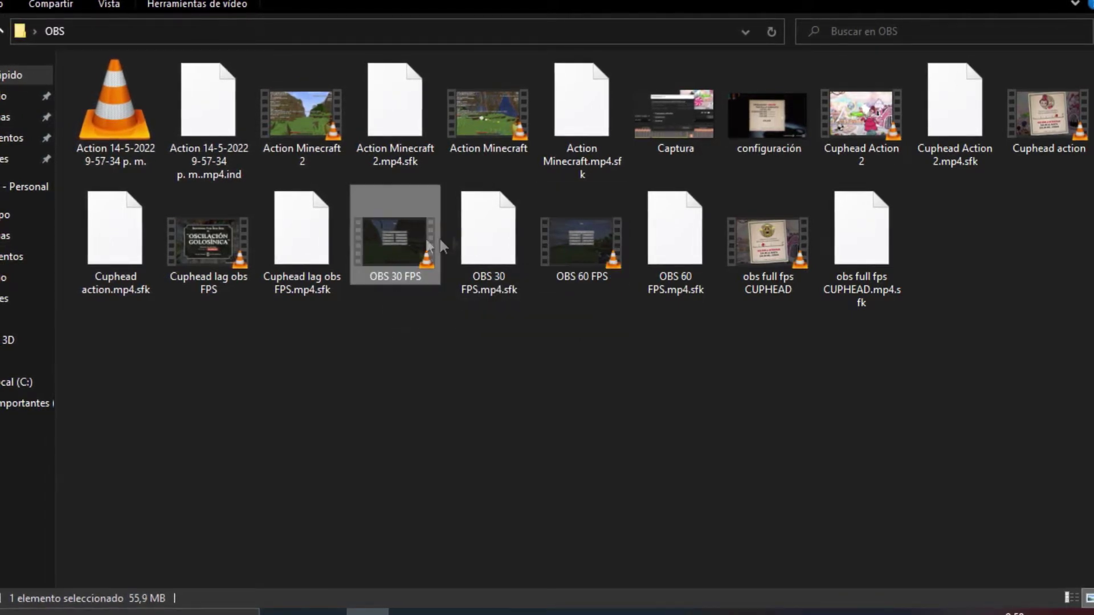
left_click(577, 244)
mouse_move(577, 275)
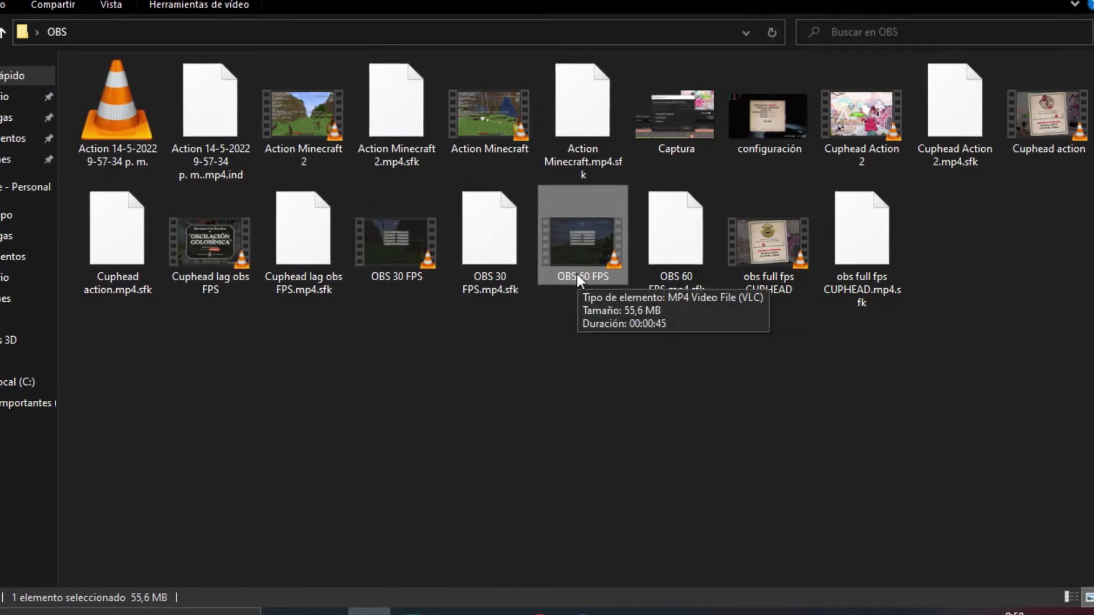
left_click(376, 256)
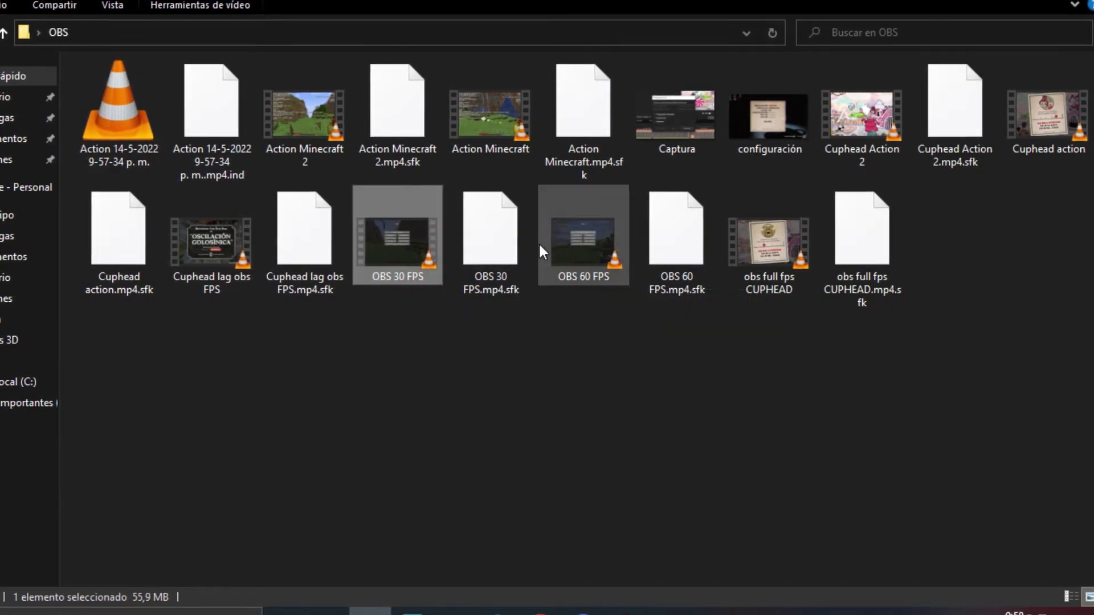
left_click(569, 241)
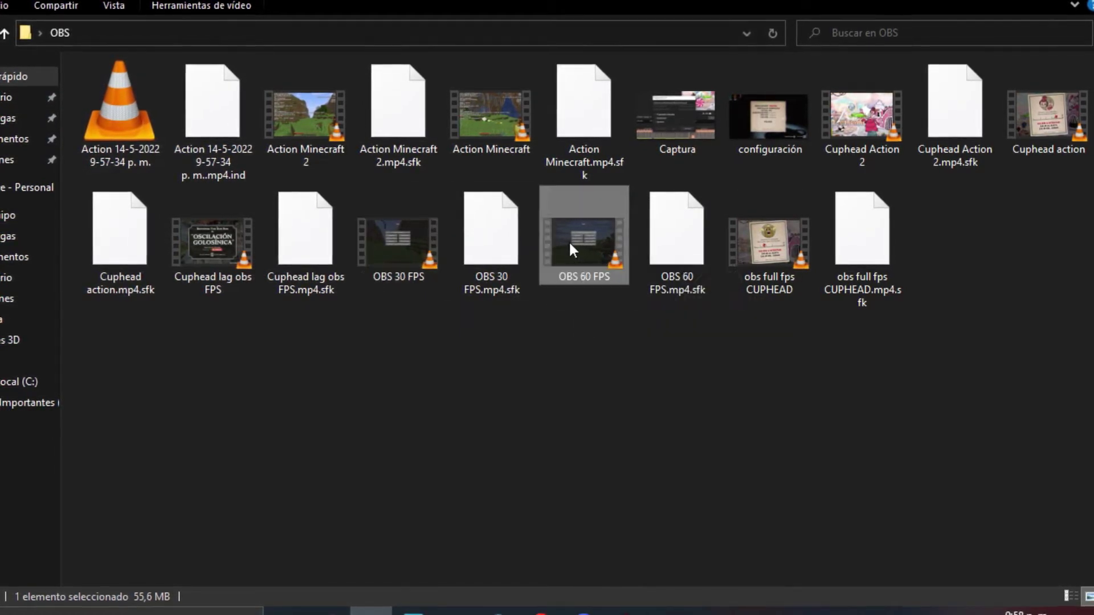
left_click(415, 261)
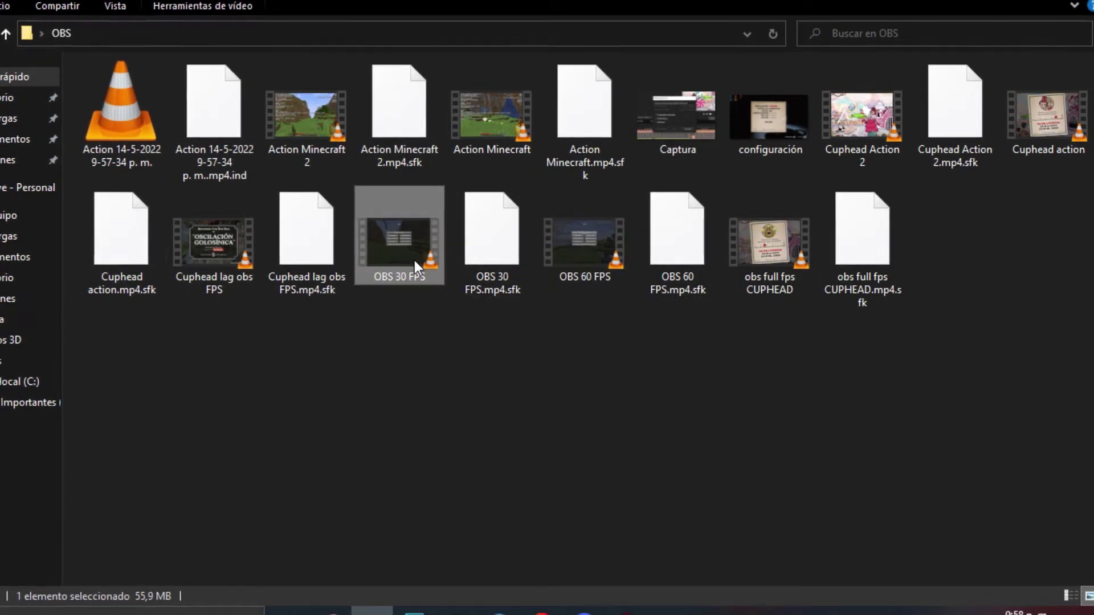
Compare the file sizes of the Action Minecraft and Action Minecraft 2 videos in the OBS folder
left_click(333, 135)
left_click(469, 122)
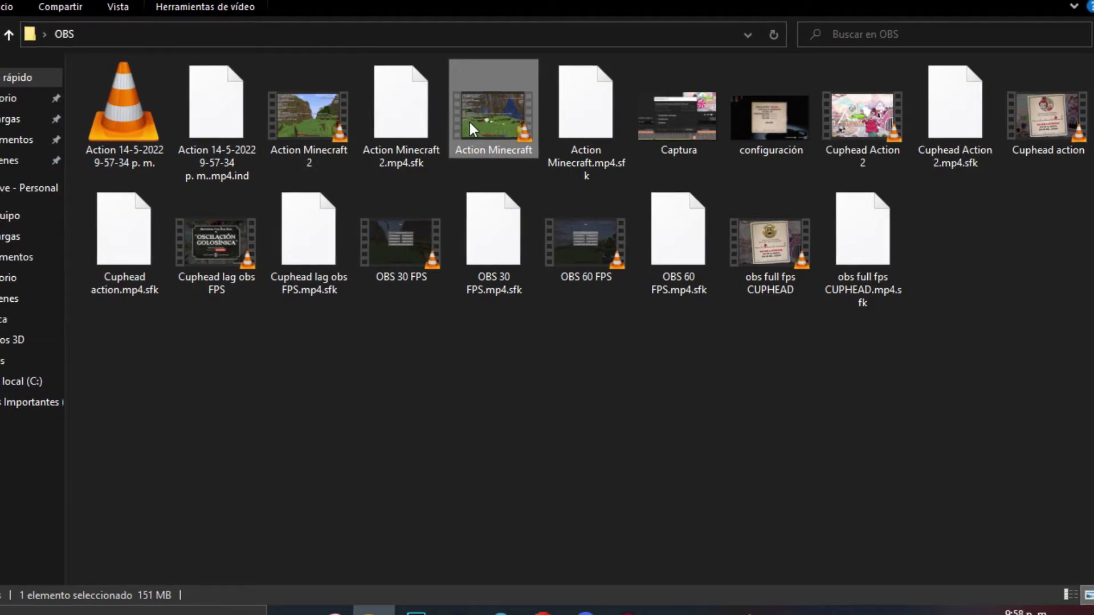
left_click(293, 141)
left_click(495, 128)
left_click(313, 114)
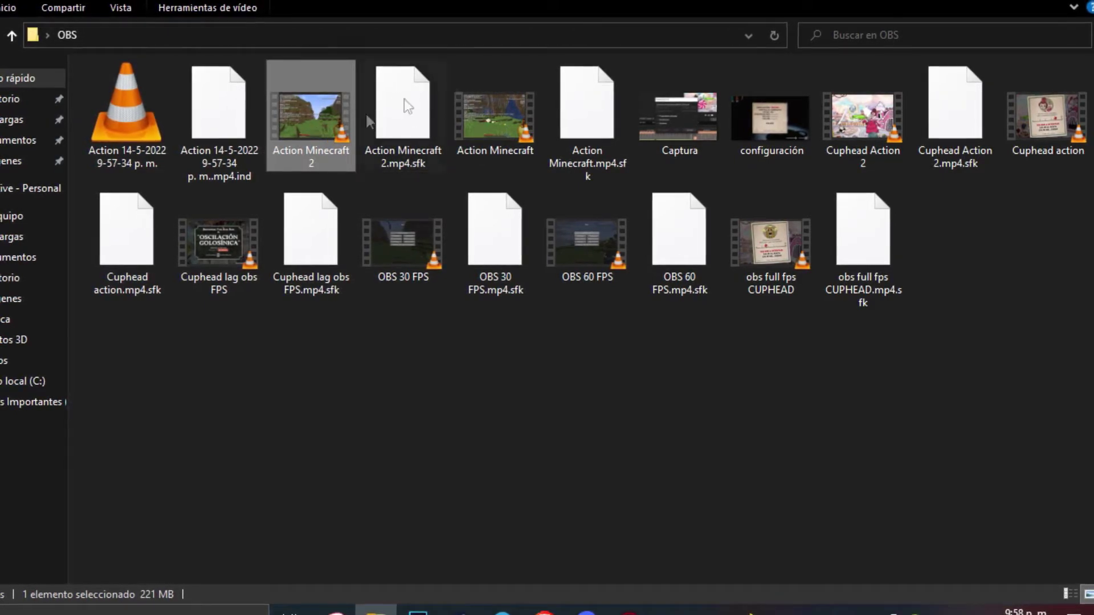
left_click(498, 86)
left_click(347, 111)
left_click(494, 108)
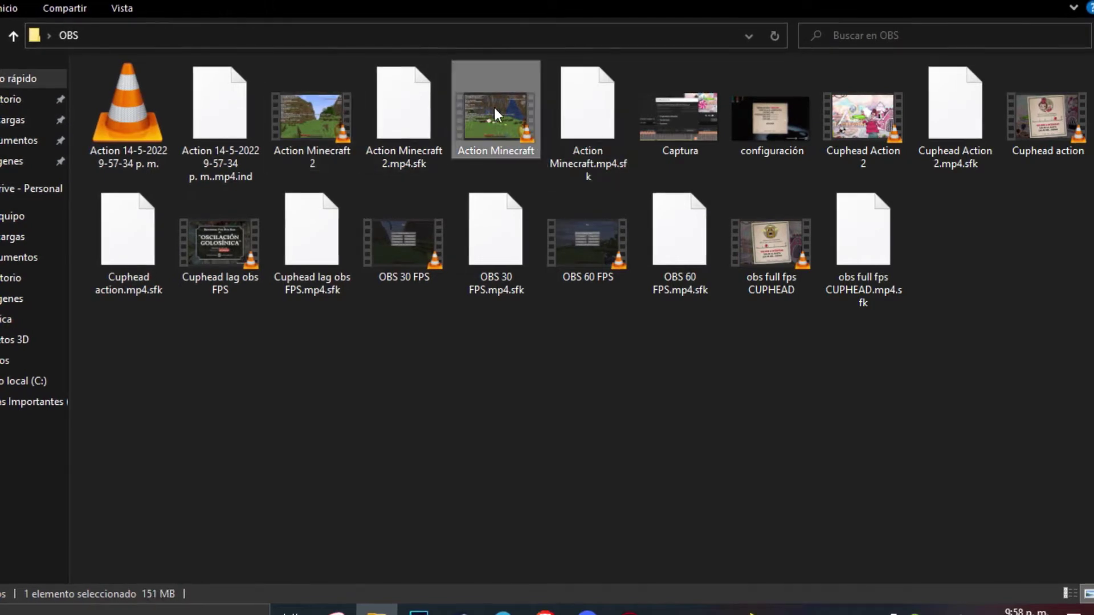
Check the file sizes of Cuphead lag obs FPS and OBS 30 FPS against Action Minecraft 2, including that video's duration
left_click(233, 213)
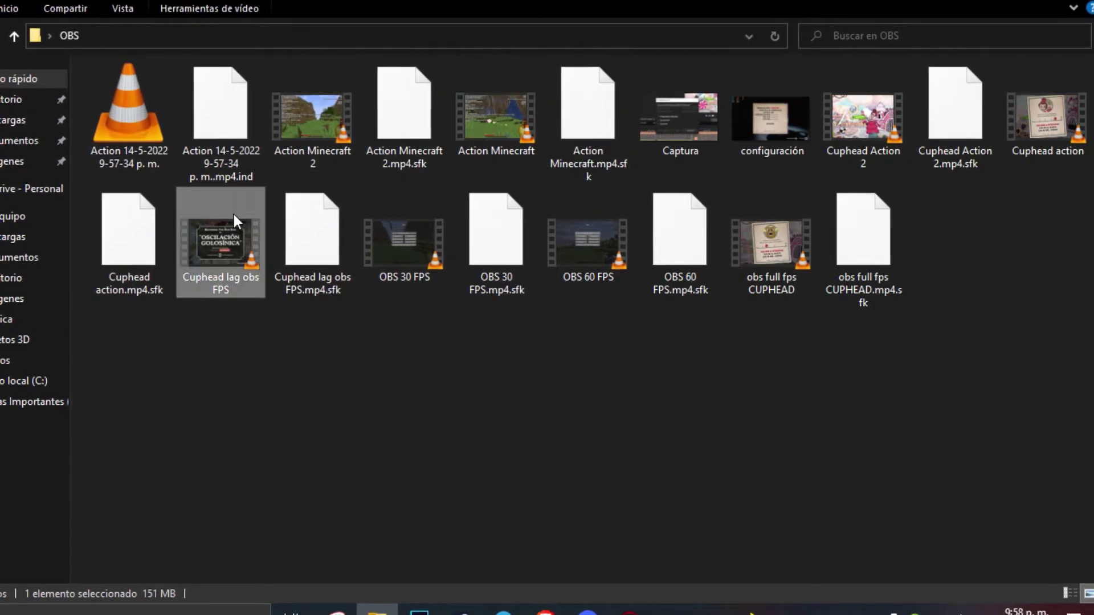
left_click(335, 145)
mouse_move(337, 146)
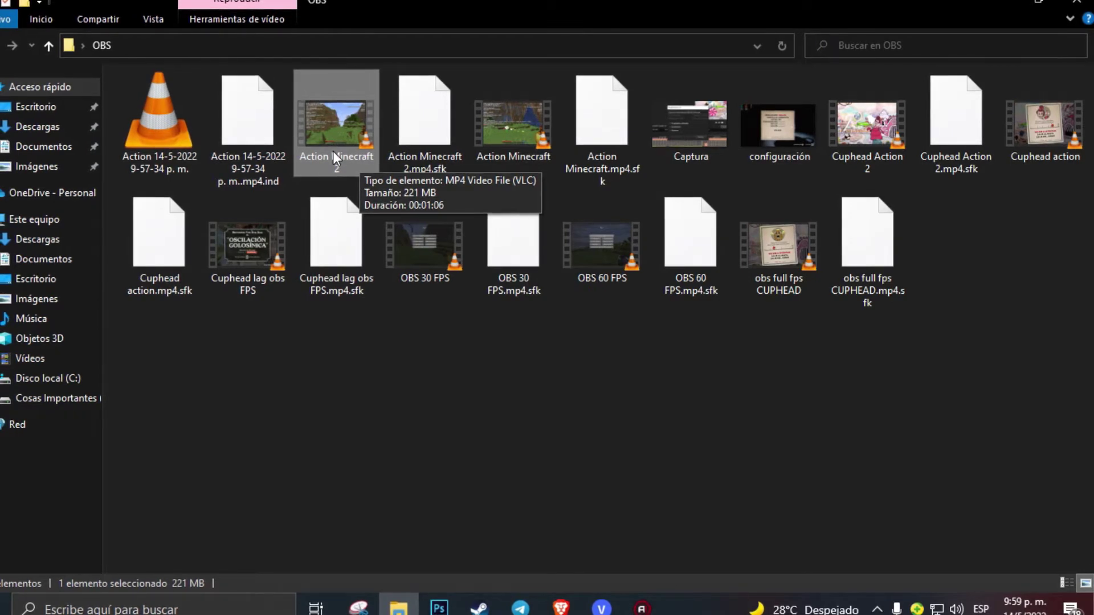
left_click(281, 261)
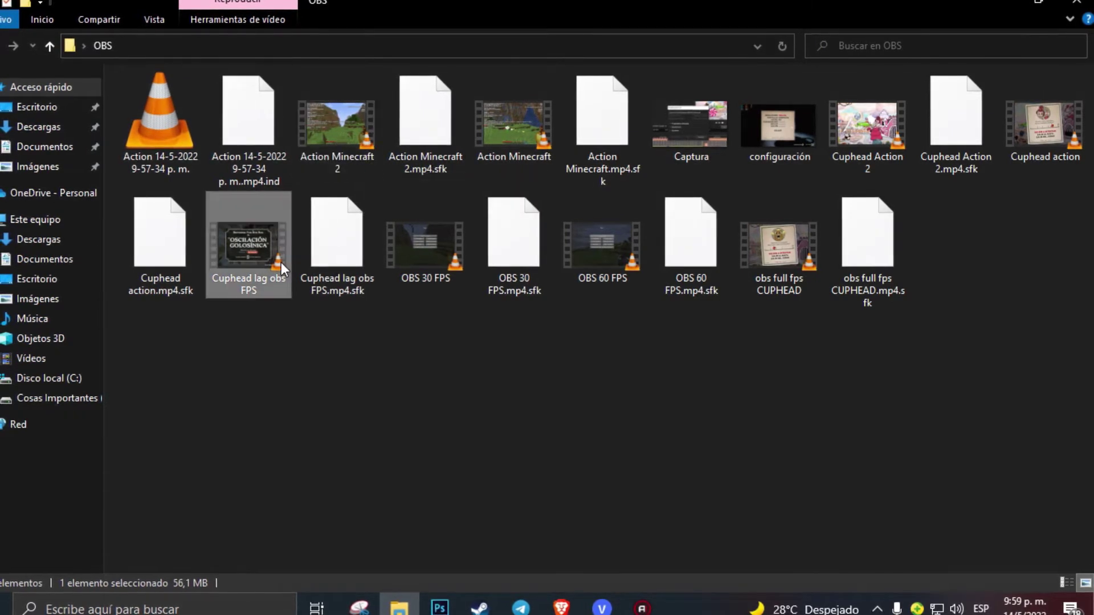
left_click(434, 241)
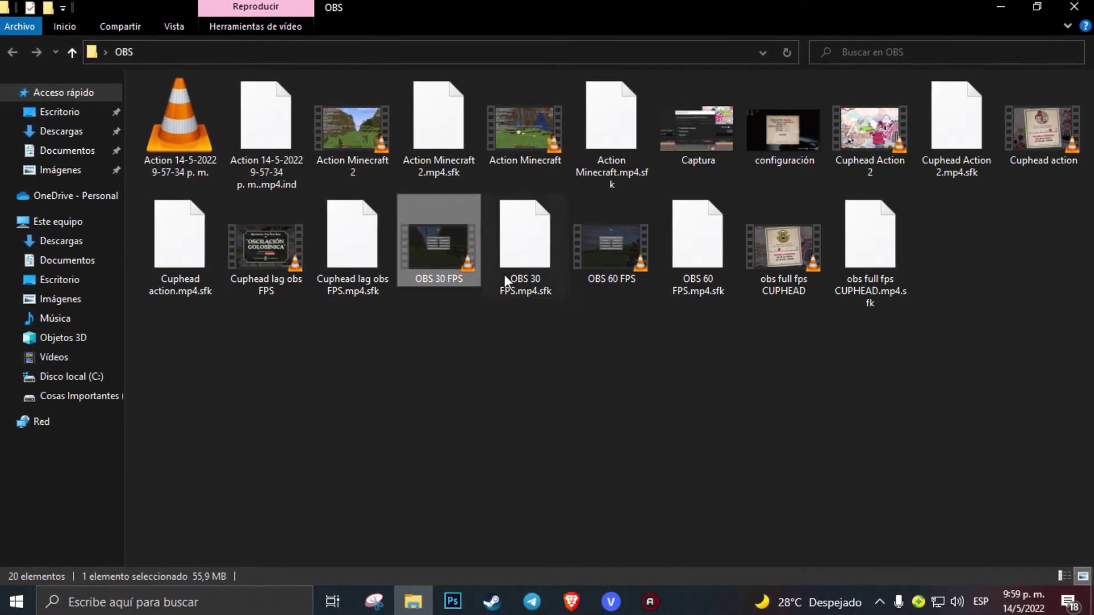
mouse_move(504, 278)
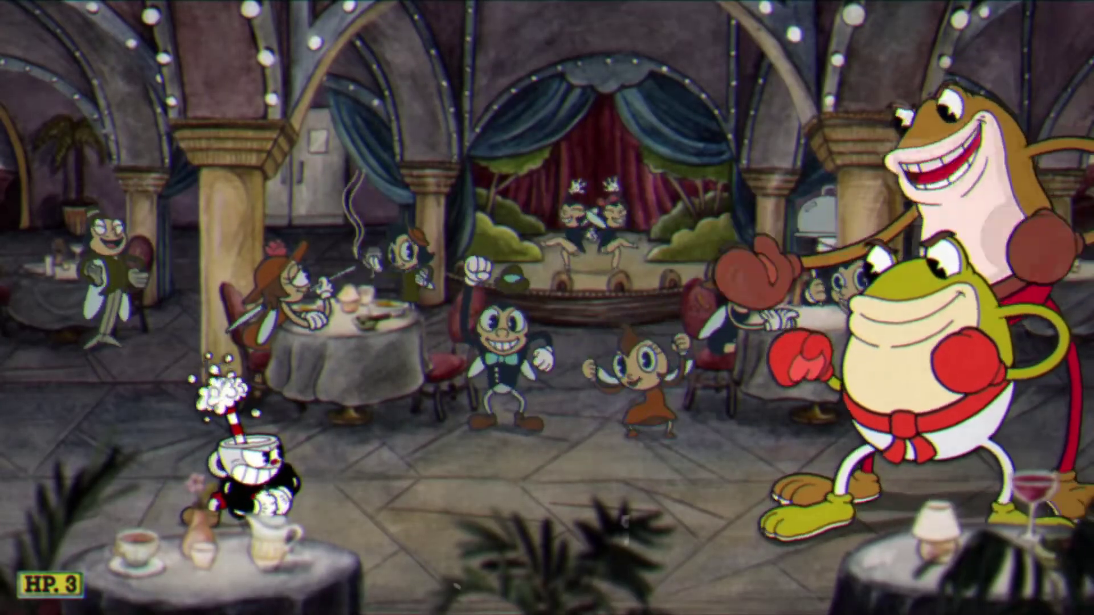
key("x")
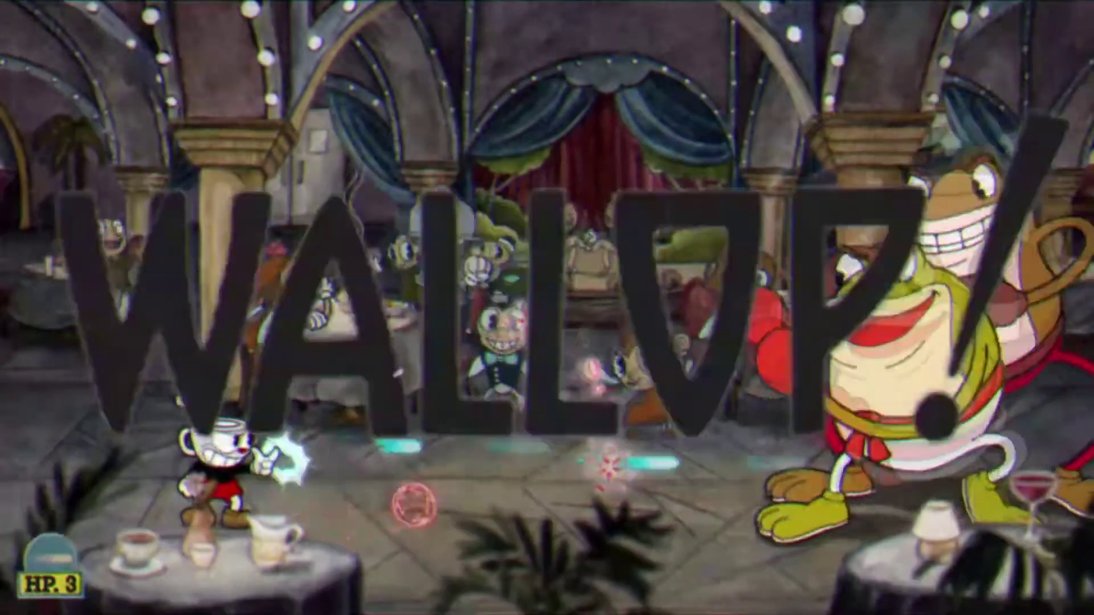
key("z")
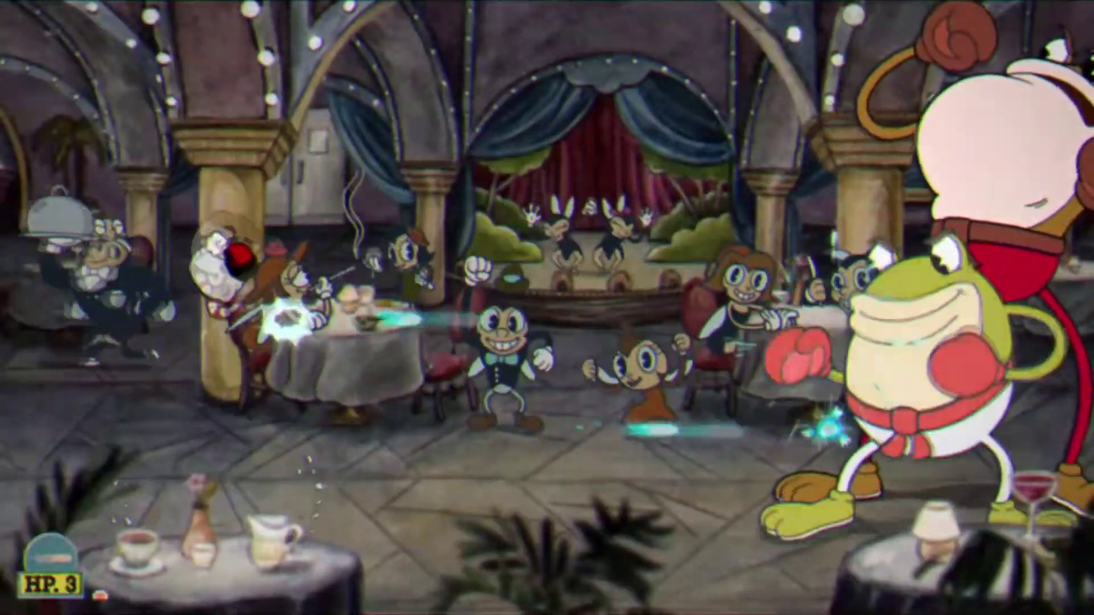
key("Up")
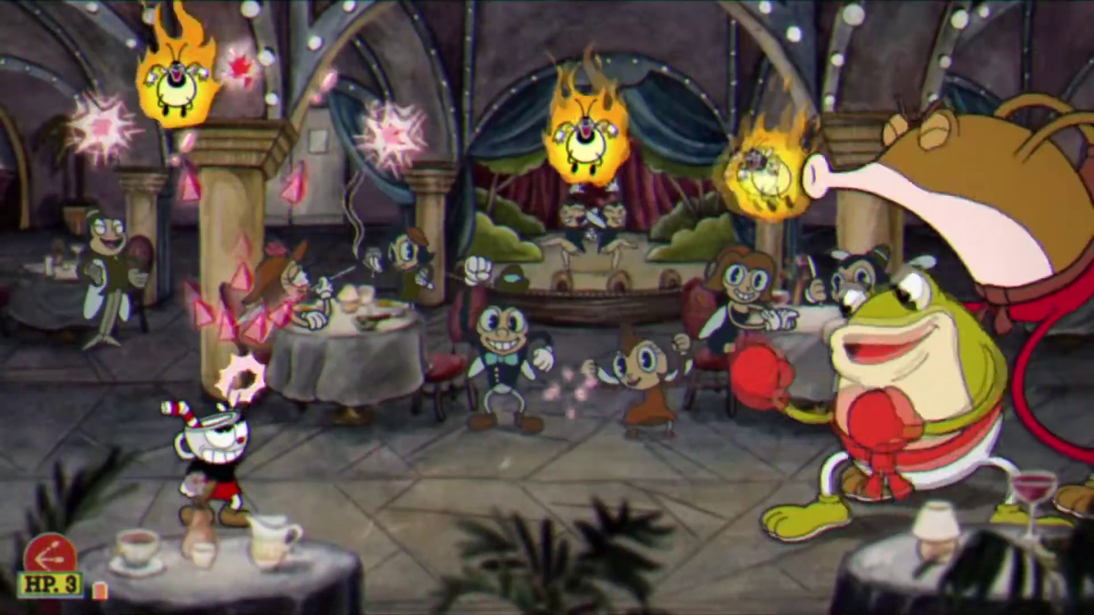
key("Right")
key("Left")
key("Right")
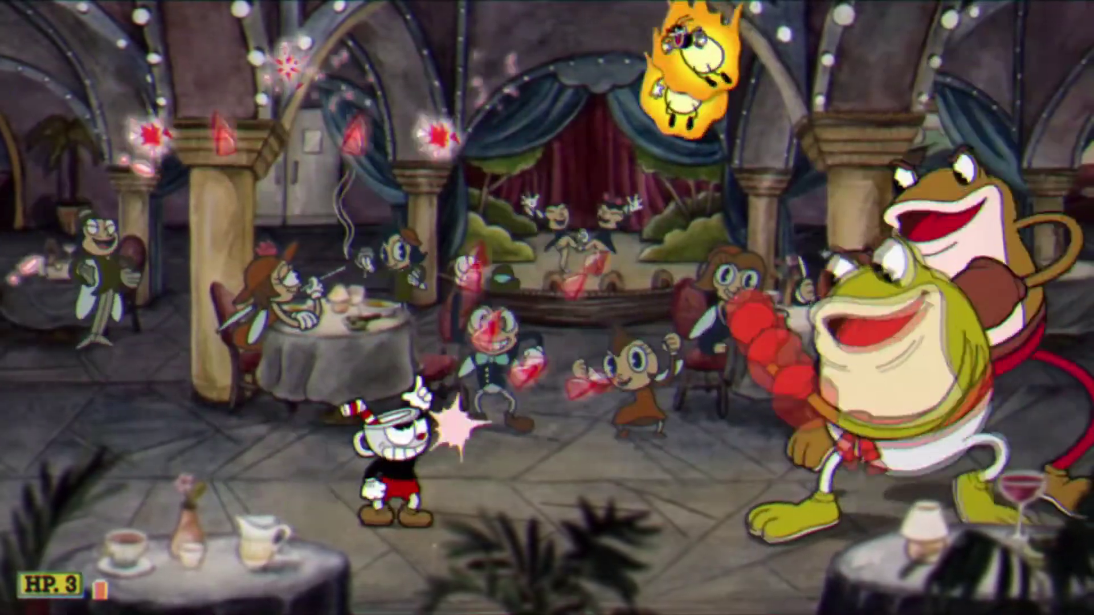
key("Right")
key("Left")
key("Tab")
key("Right")
key("z")
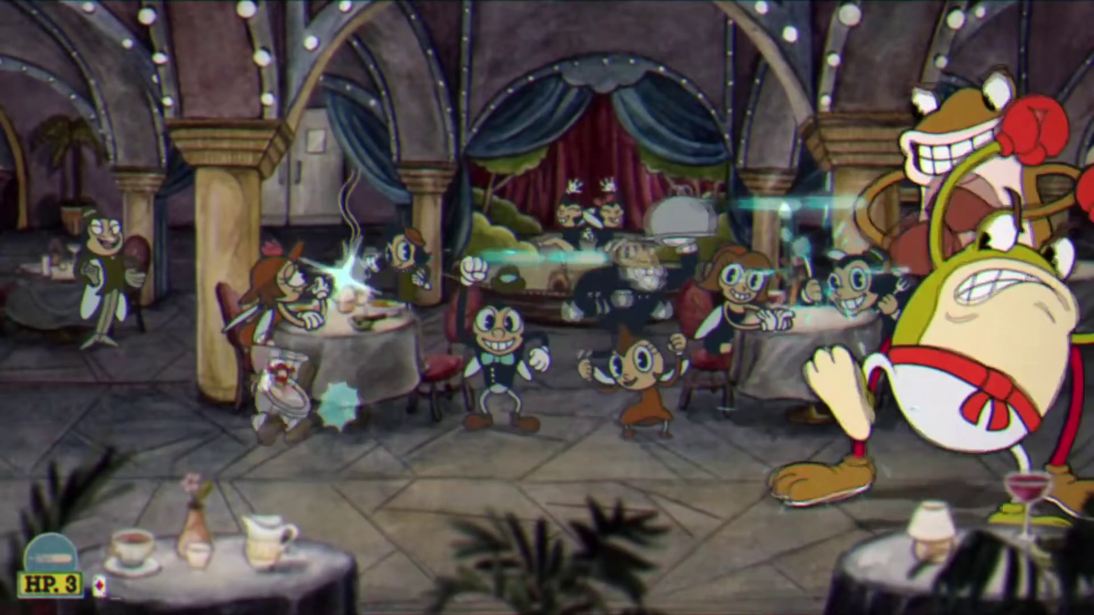